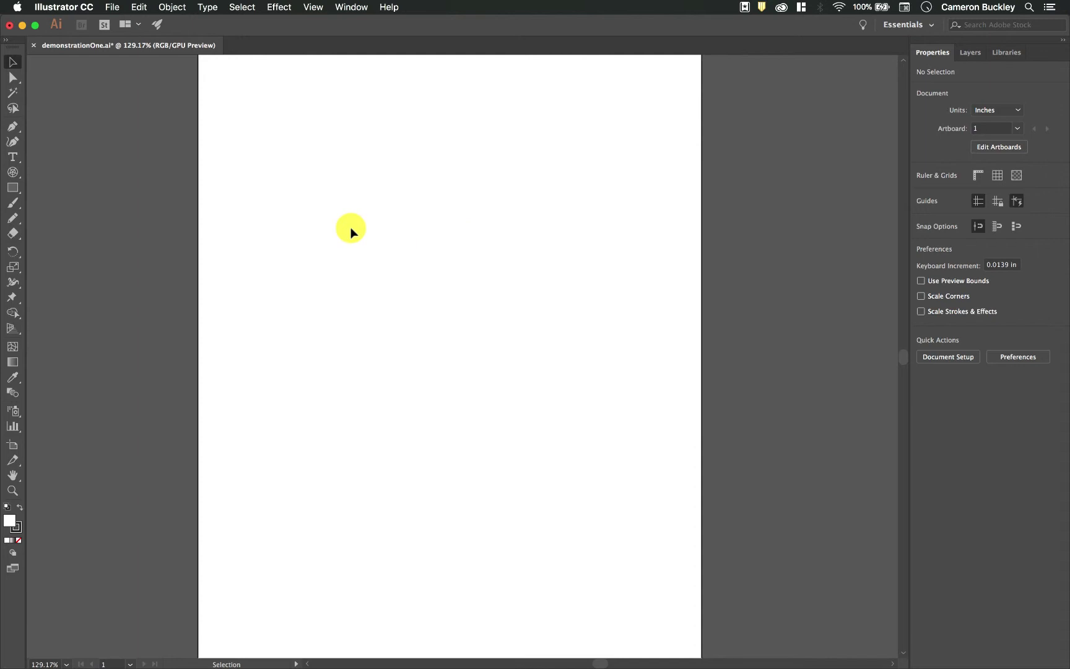
Step: Draw a rectangle about 2.65 by 2.36 in and, beside it, a circle about 2.24 in wide on the artboard's upper part
drag(9, 187, 72, 192)
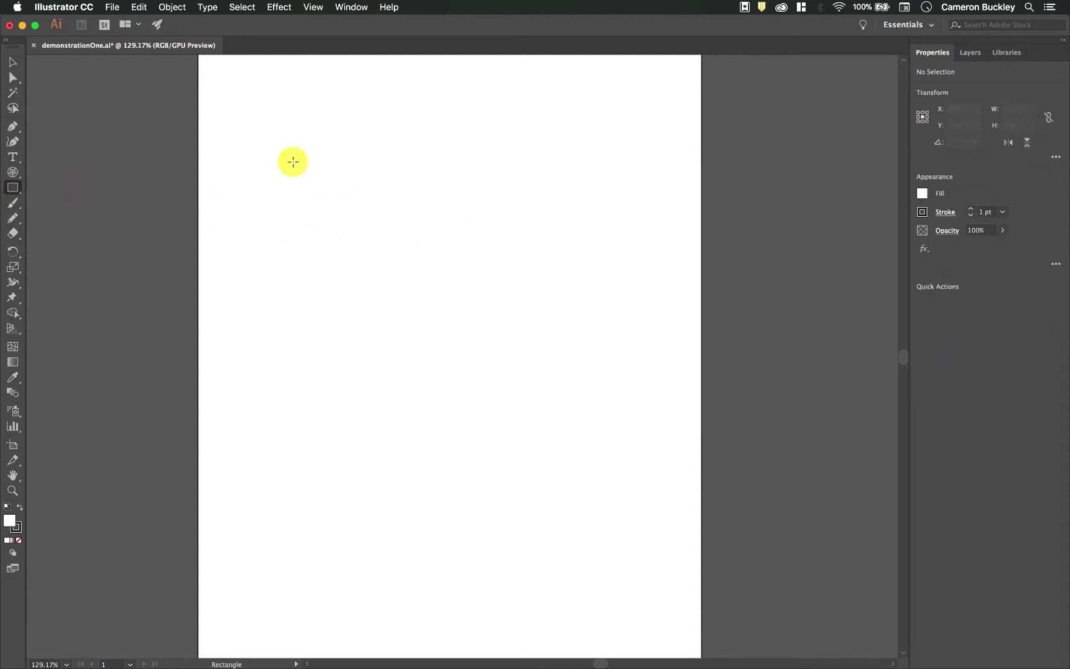
drag(259, 124, 416, 264)
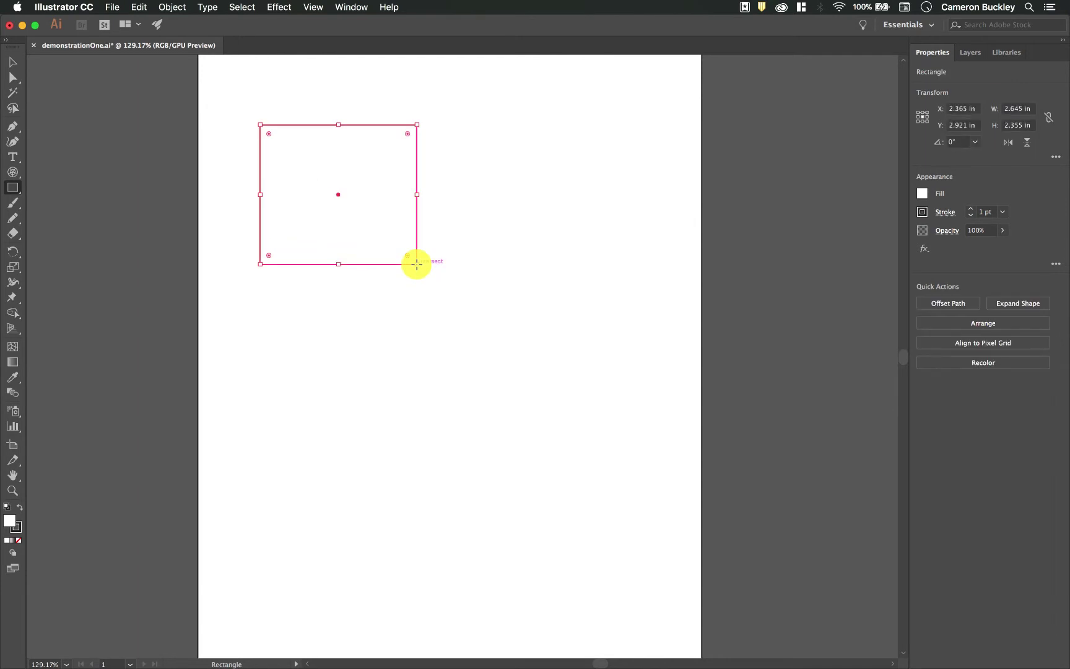
drag(14, 188, 62, 218)
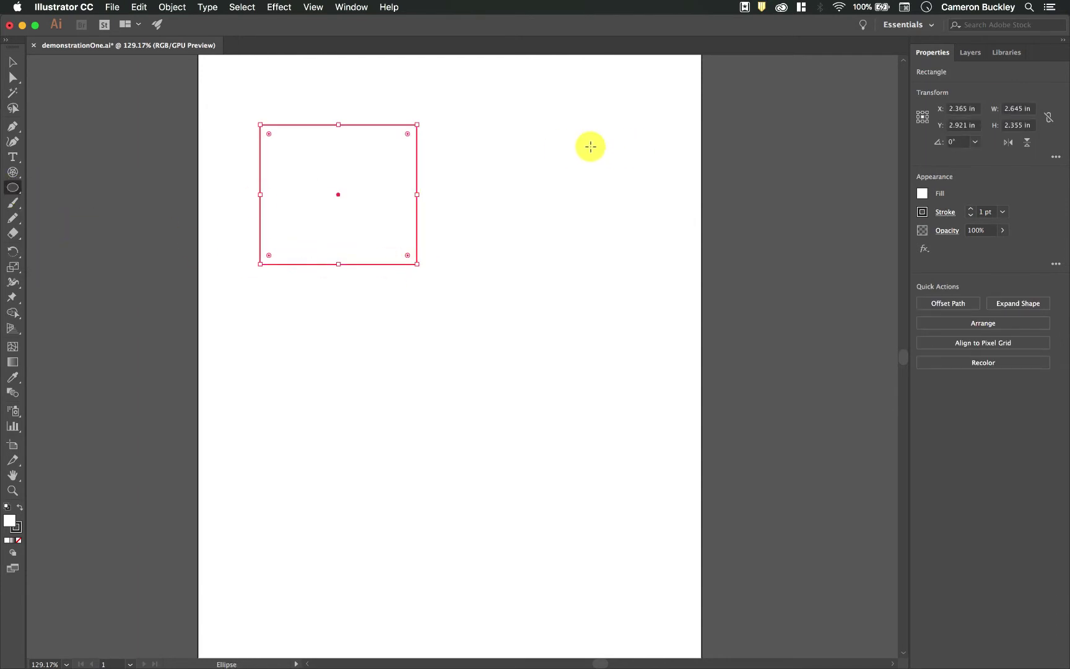
drag(629, 133, 495, 232)
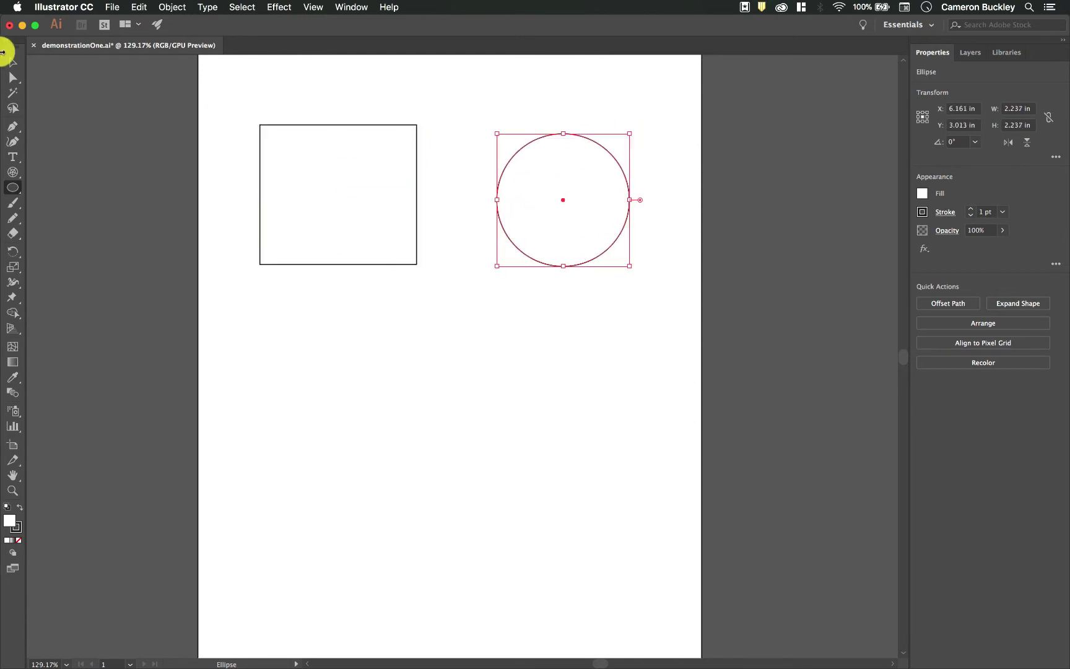
Step: Move the rectangle off the artboard onto the empty pasteboard, level with the circle, at about X -1.41 in, Y 3.01 in
click(334, 167)
click(548, 211)
click(370, 194)
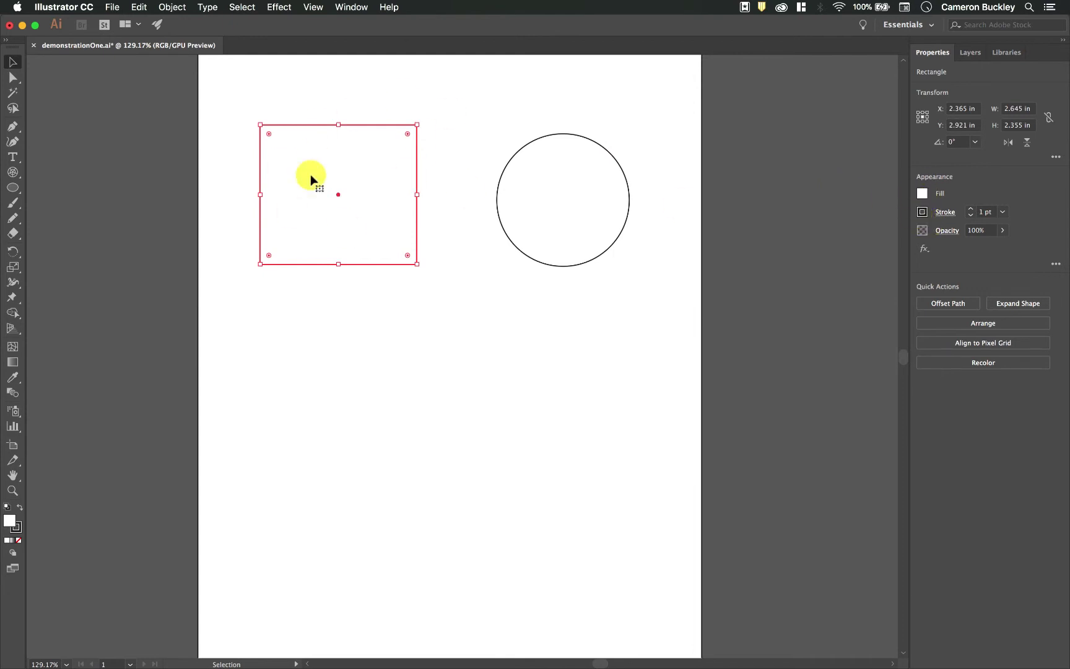
drag(359, 147, 137, 155)
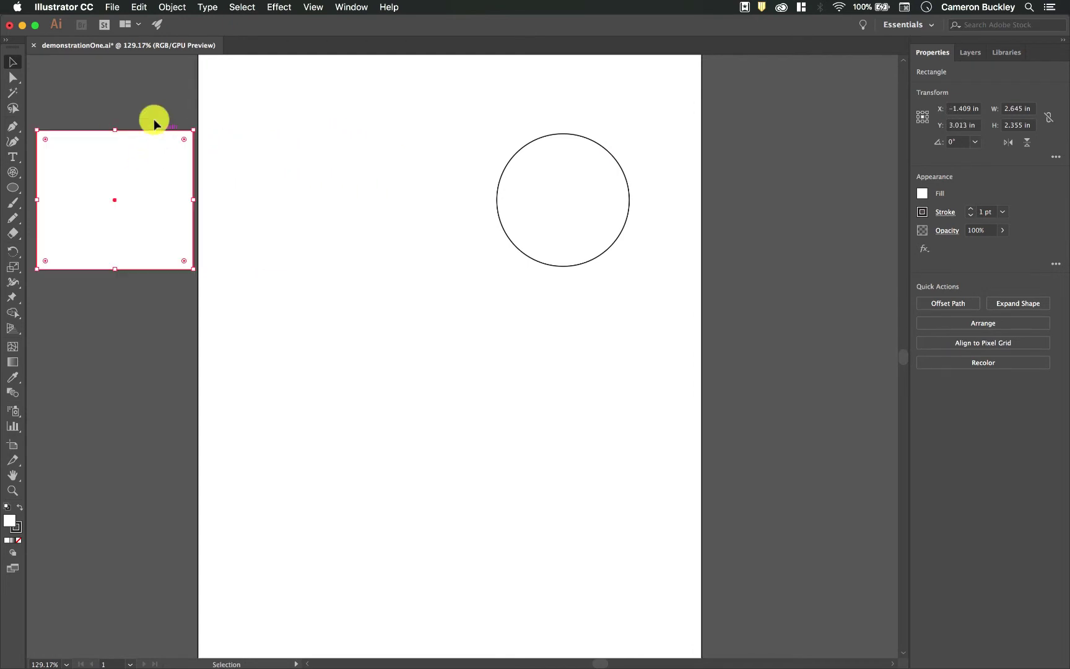
Step: Move the rectangle back onto the artboard at about X 1.65 in, Y 3.01 in, keeping it level with the circle
click(169, 101)
click(164, 171)
scroll(166, 238, up, 8)
scroll(166, 239, left, 4)
scroll(166, 239, up, 1)
scroll(166, 238, up, 4)
scroll(166, 238, left, 3)
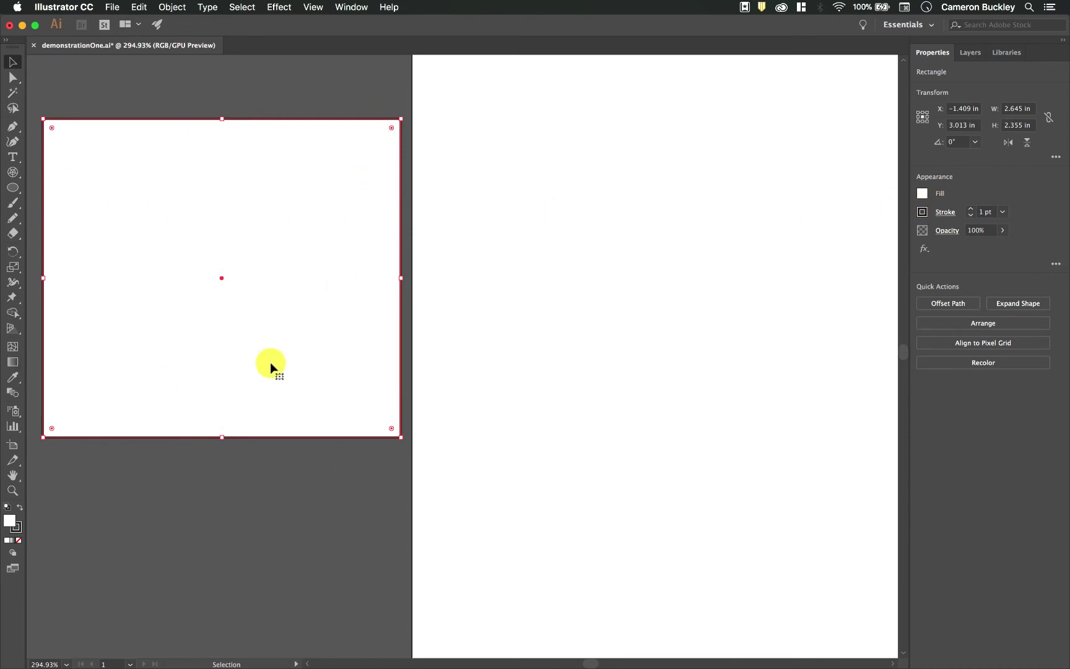
drag(214, 210, 631, 209)
scroll(630, 211, right, 5)
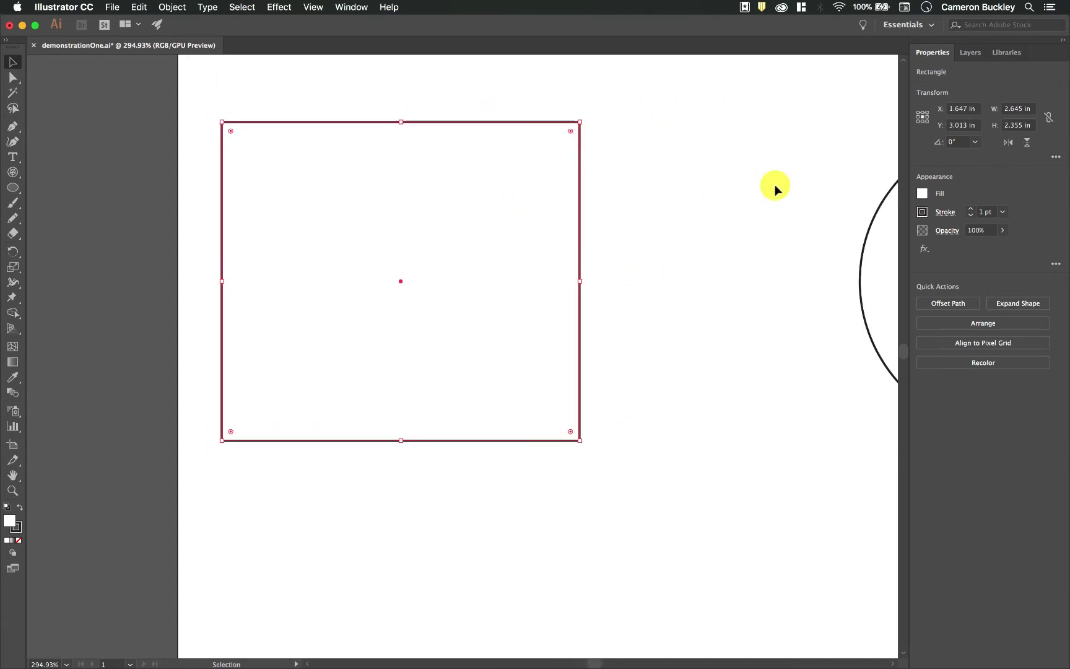
Step: Fill the rectangle with the bright red swatch
click(923, 193)
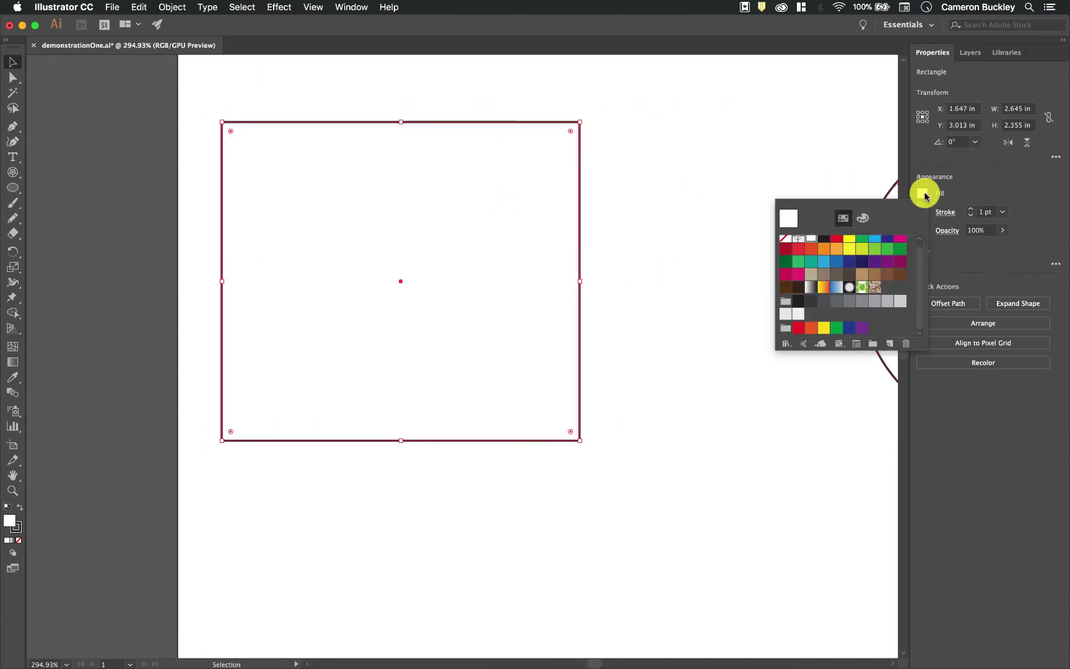
click(839, 242)
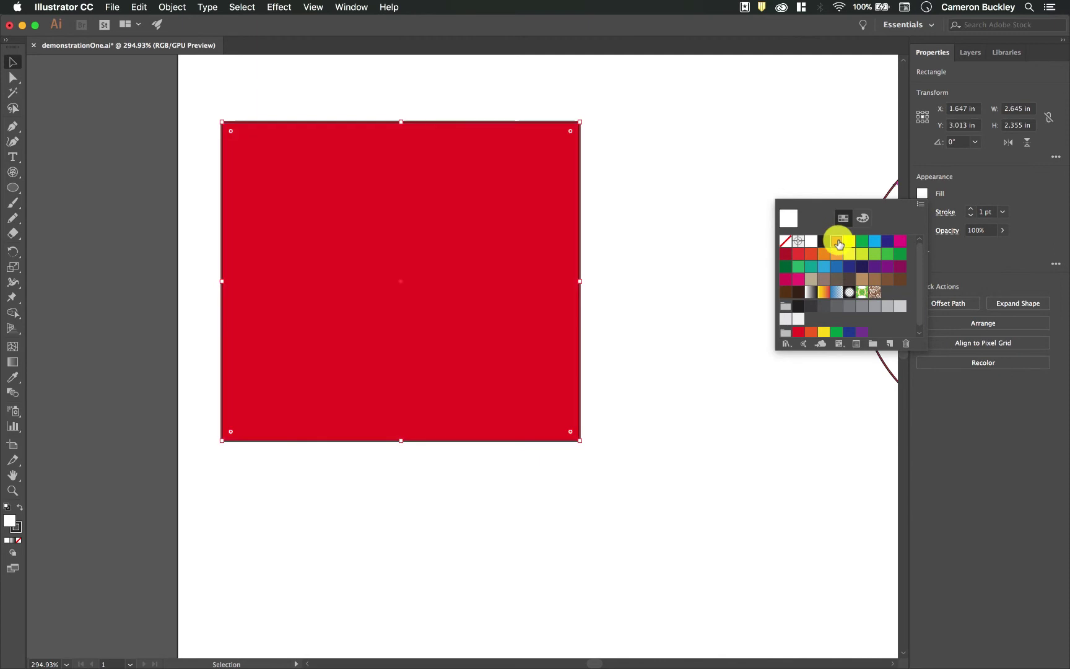
click(712, 198)
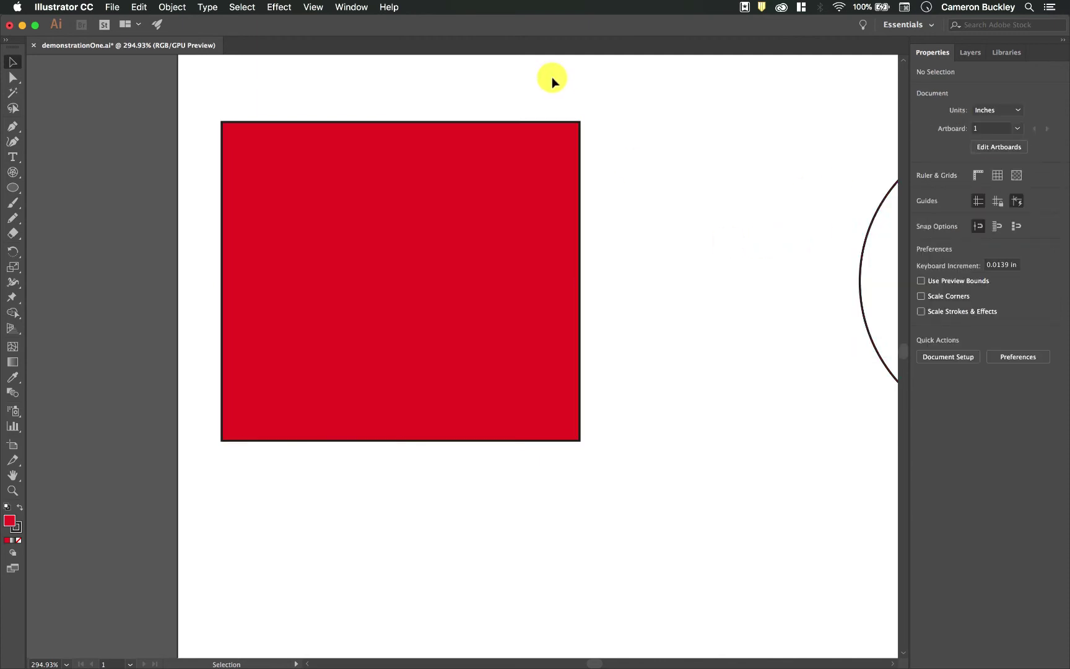
Step: Set the rectangle's stroke colour to the dark blue swatch
click(479, 255)
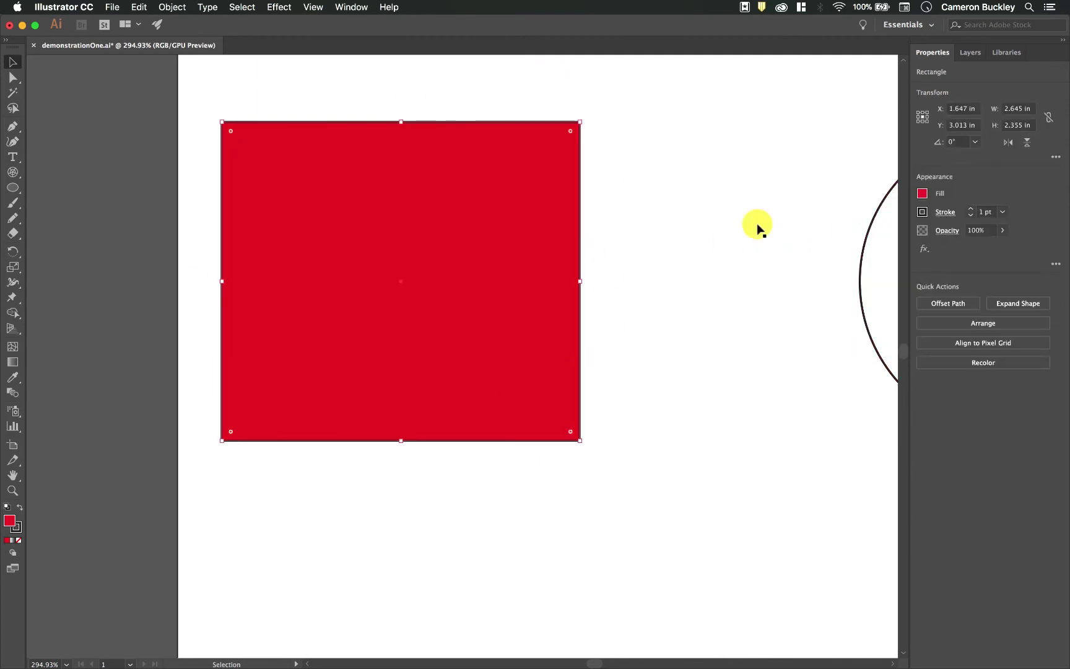
click(923, 213)
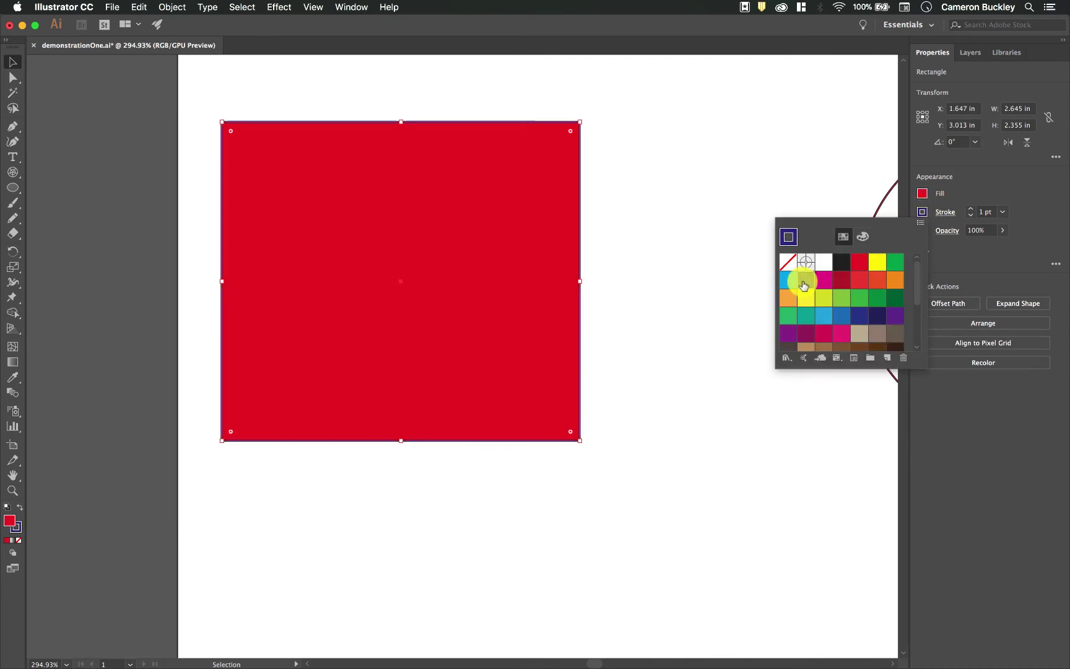
click(686, 236)
Step: Set the rectangle's stroke colour to a green swatch and check the outline up close
click(465, 158)
click(922, 212)
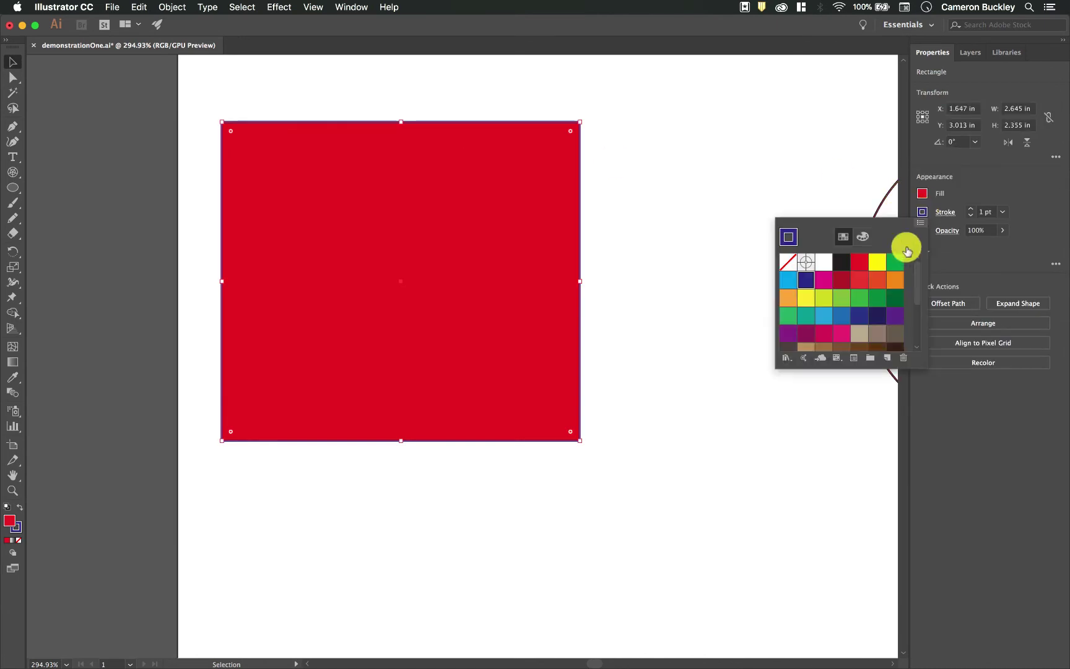
click(861, 299)
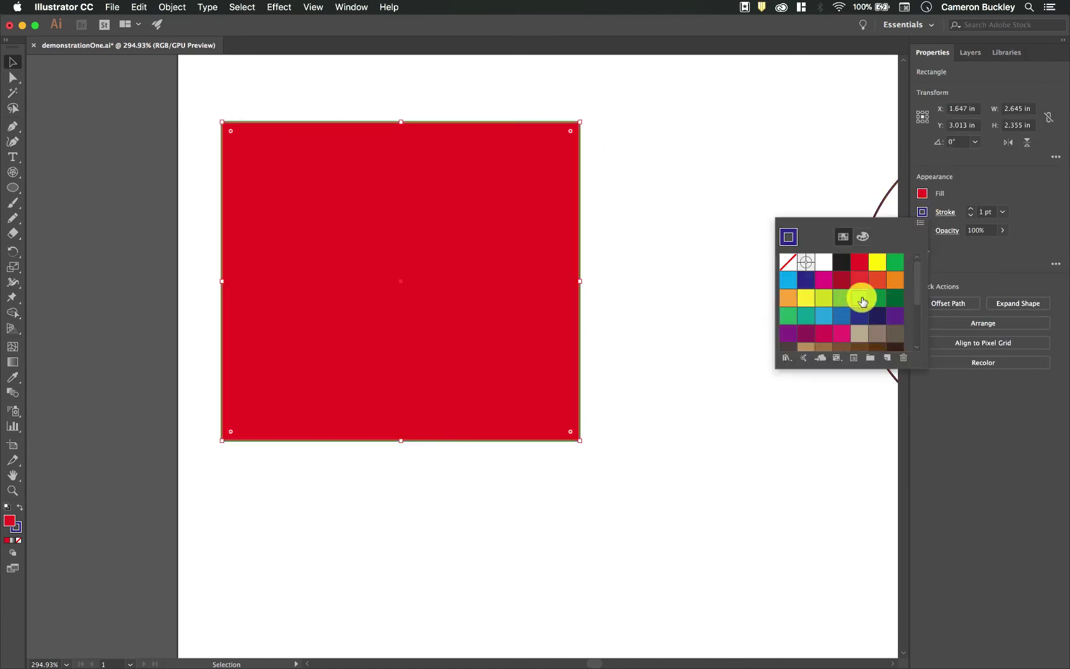
click(621, 195)
scroll(437, 175, up, 3)
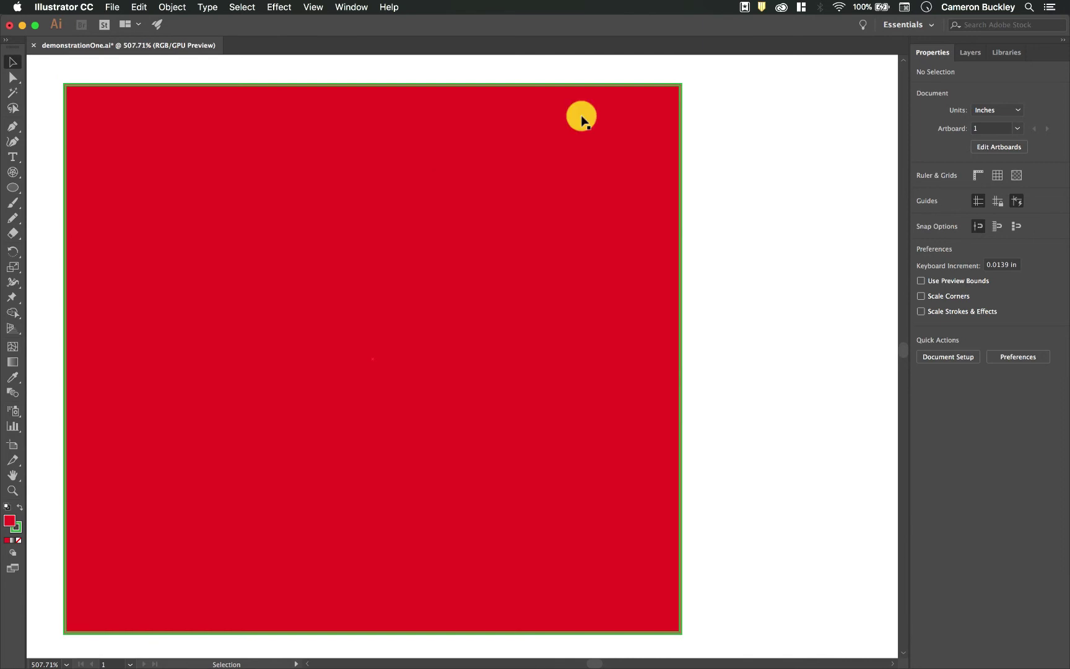
key(super+minus)
Step: Try several solid swatches as the rectangle's fill, ending on orange-red, and show that colour's RGB mixer
click(571, 208)
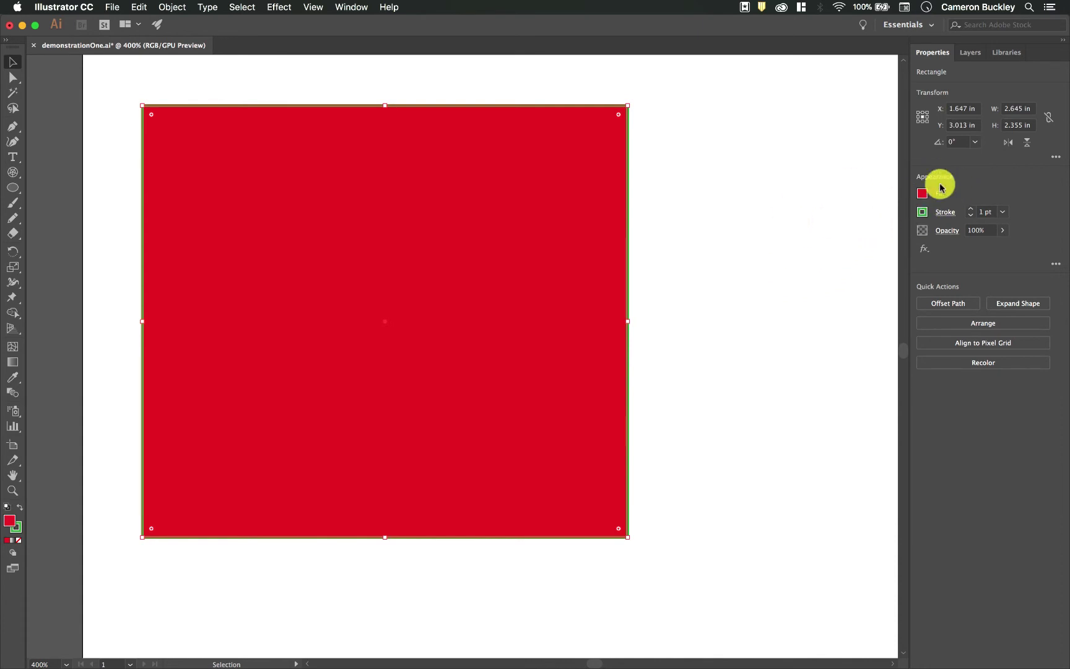
click(923, 195)
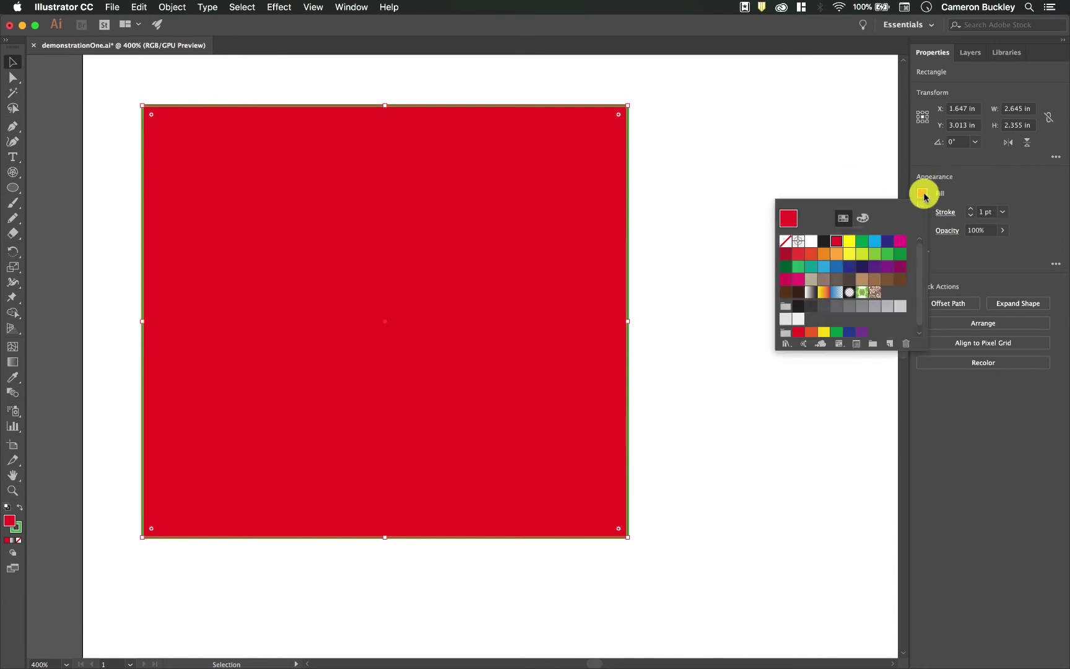
click(825, 266)
click(837, 266)
click(850, 267)
click(862, 253)
click(811, 253)
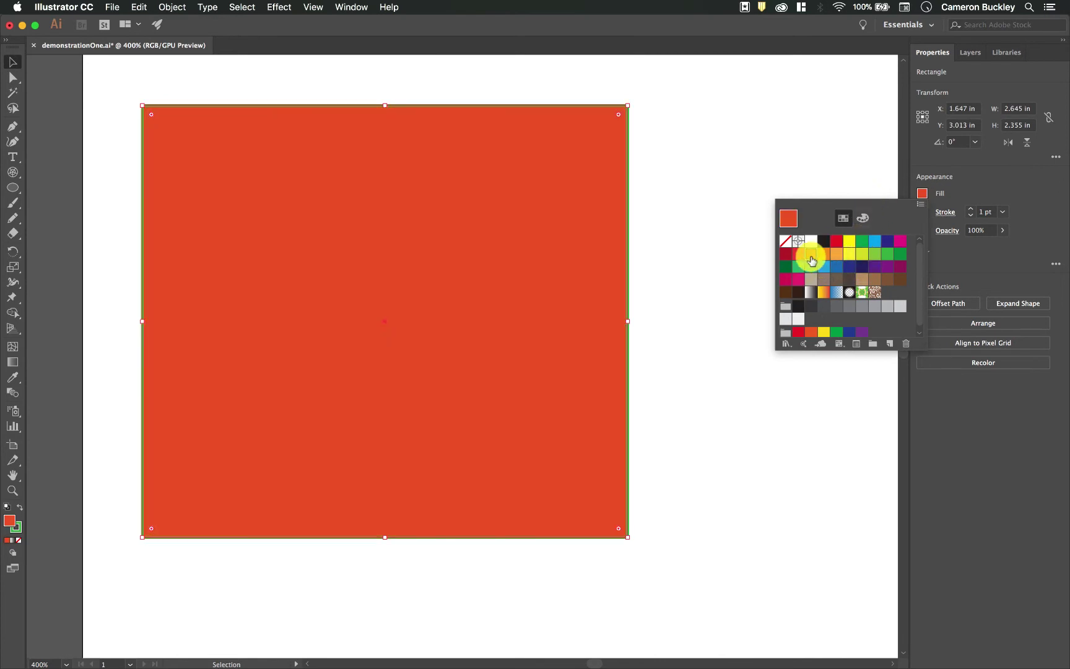
click(864, 218)
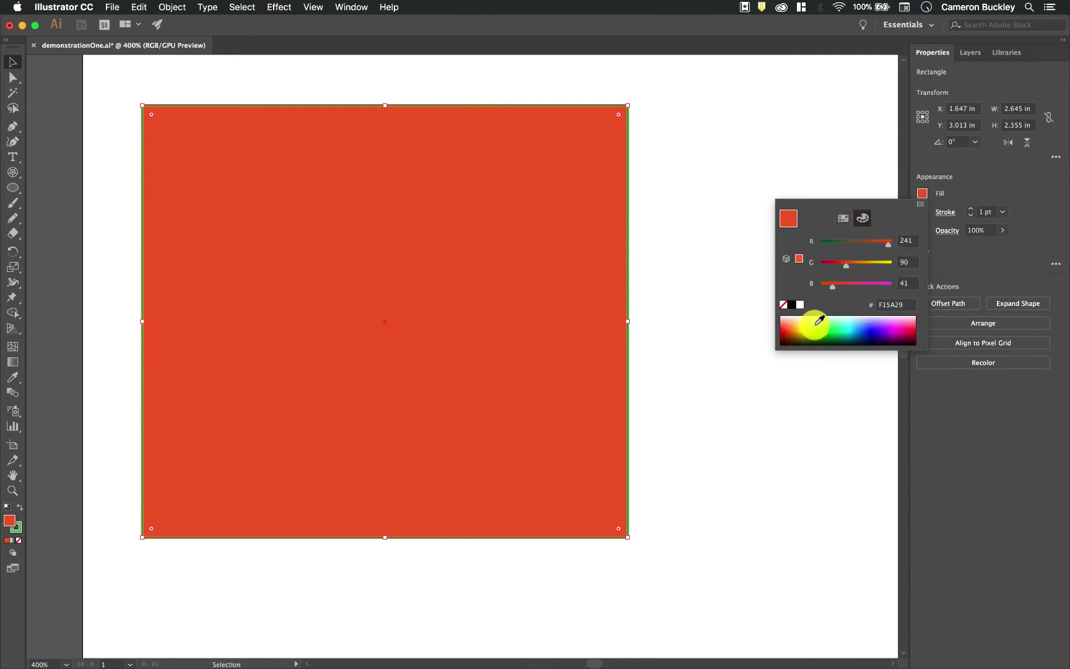
Step: Try the default gradient and pattern swatches one after another as the rectangle's fill
click(843, 219)
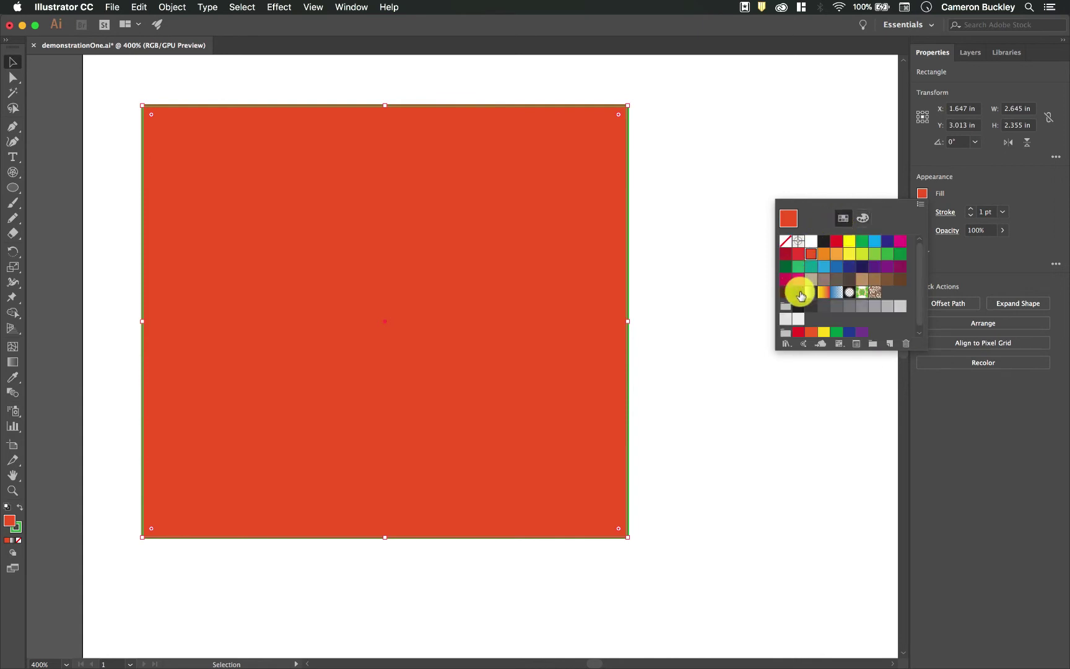
click(810, 294)
click(824, 293)
click(837, 295)
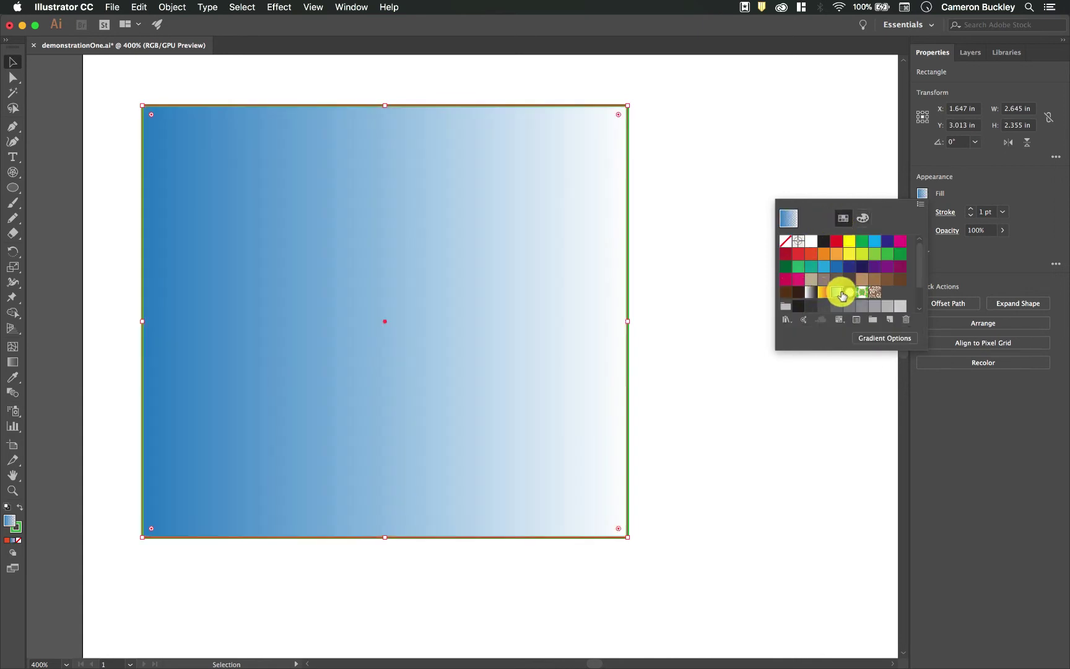
click(849, 293)
click(862, 292)
click(874, 292)
click(863, 293)
Step: Try orange and yellow swatches as the rectangle's fill, then the red and orange swatches of the last colour group
click(825, 254)
click(848, 241)
click(836, 254)
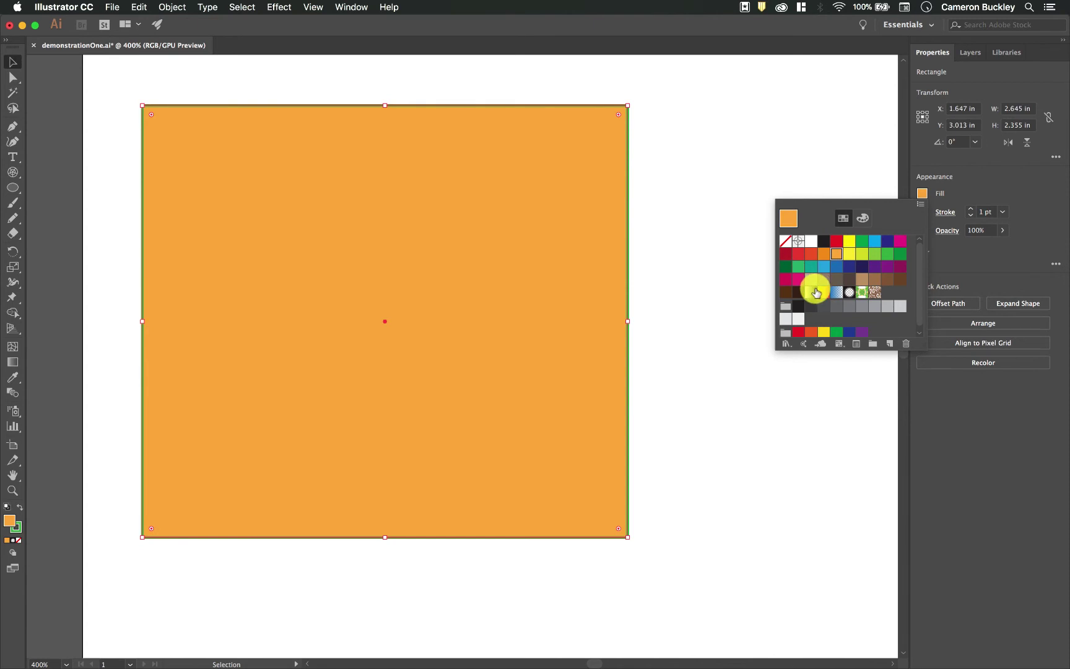
scroll(807, 288, down, 1)
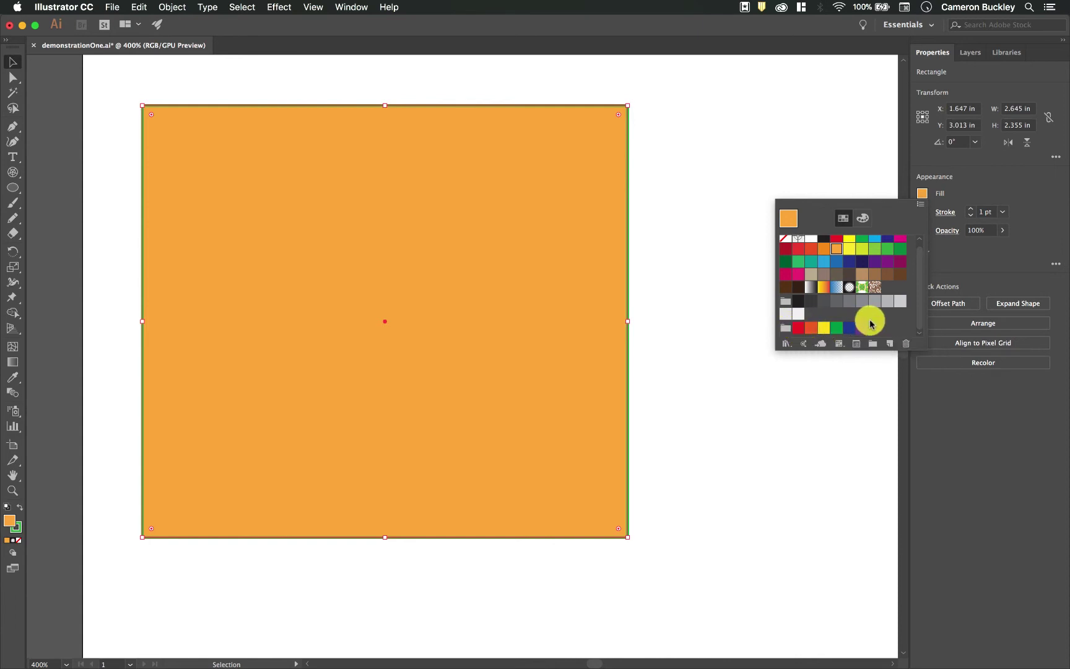
click(798, 327)
click(812, 328)
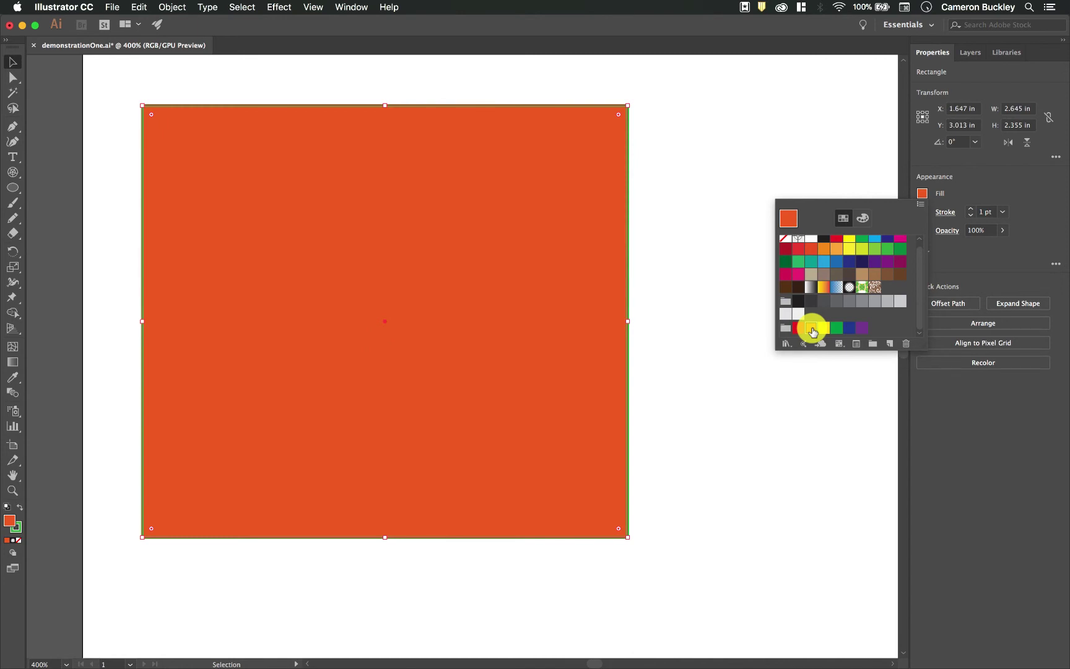
Step: Open the Pop Art swatch library from Art History, fill the rectangle with a medium blue from it, and close the library
click(785, 343)
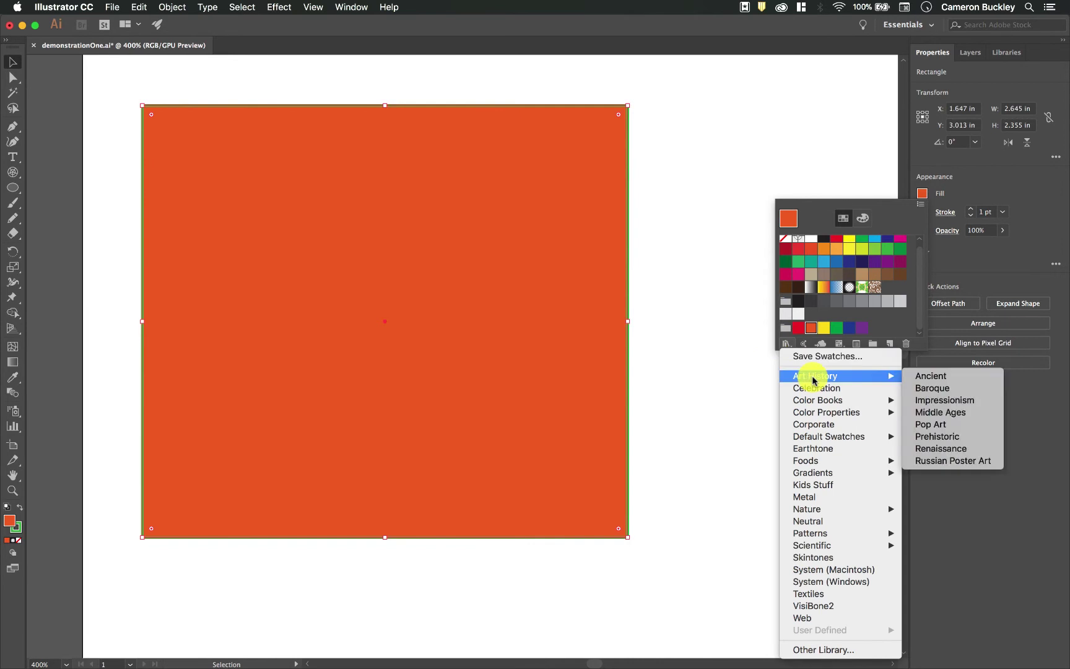
mouse_move(842, 376)
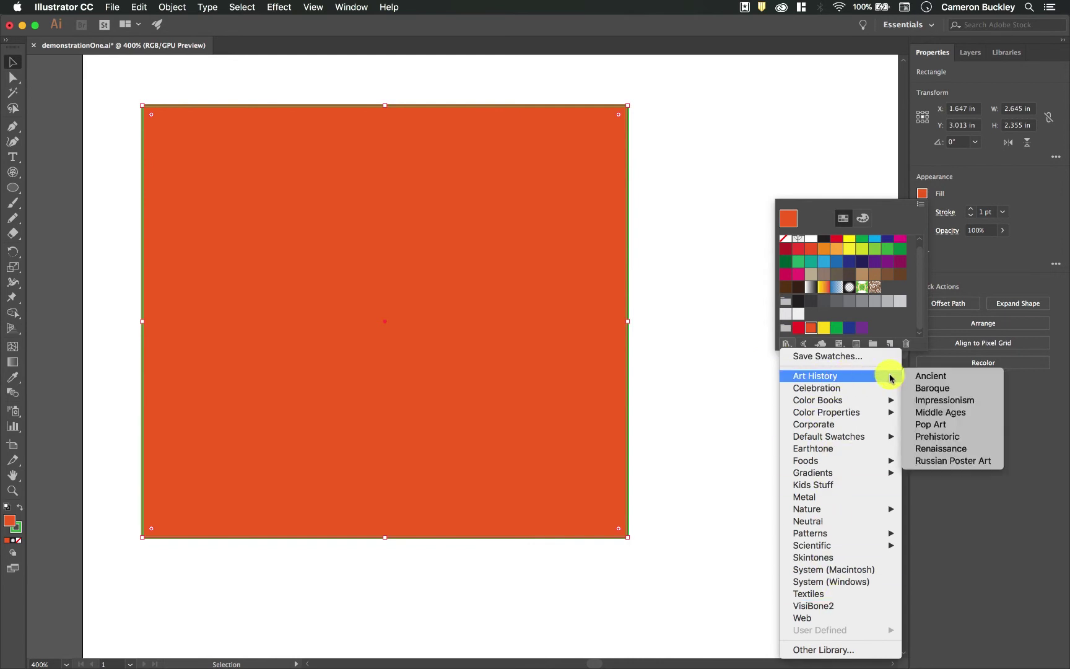
click(937, 424)
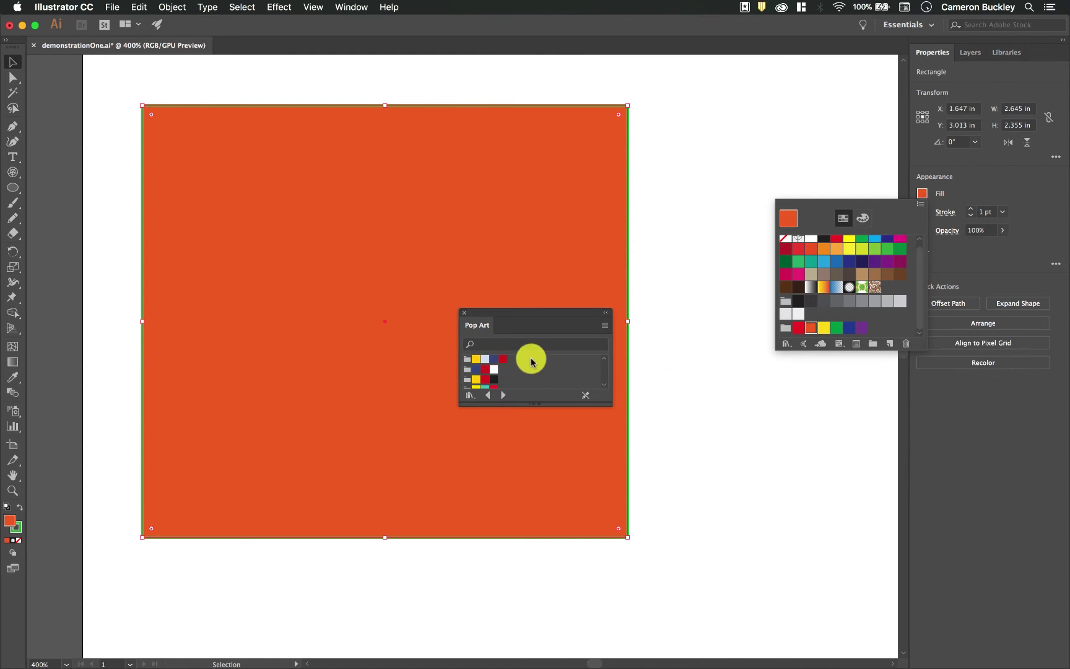
drag(608, 404, 623, 417)
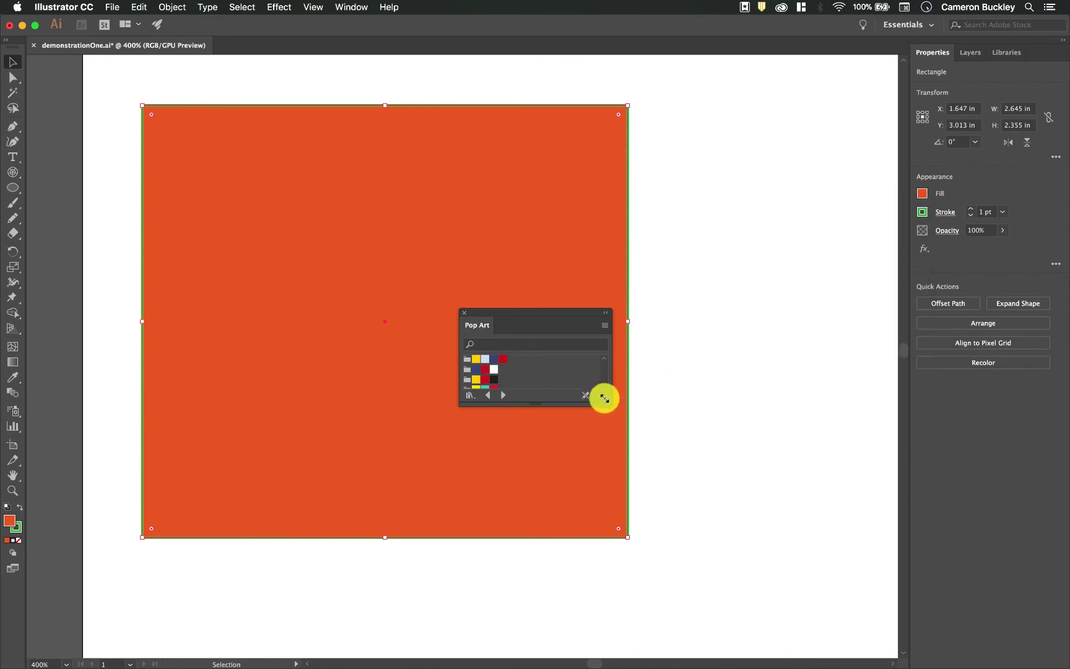
click(484, 371)
click(476, 370)
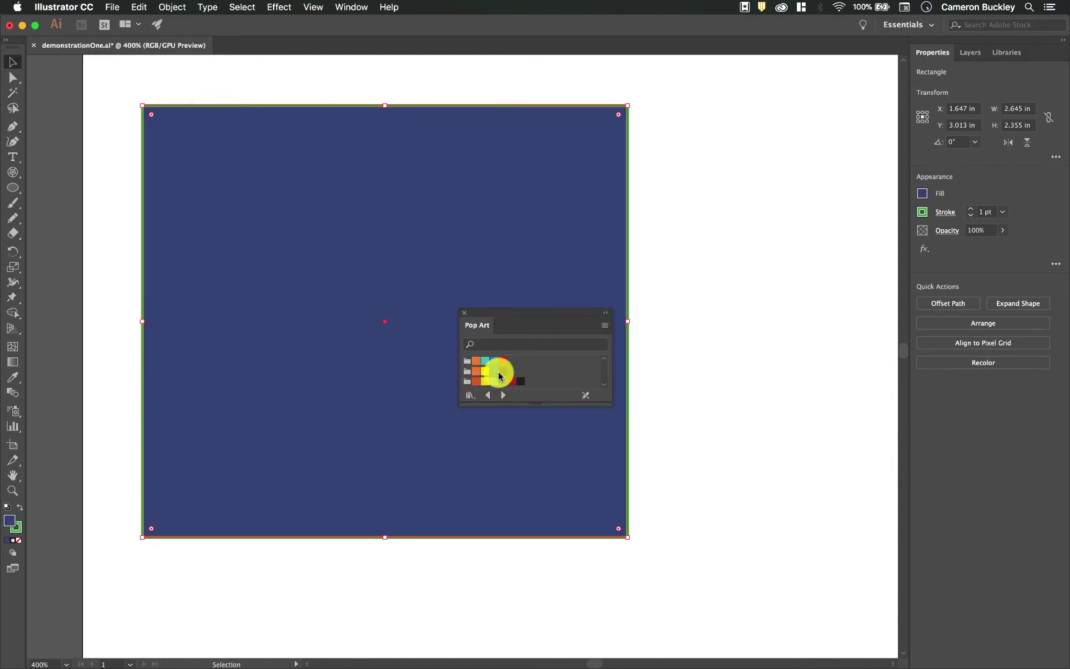
click(497, 376)
click(464, 312)
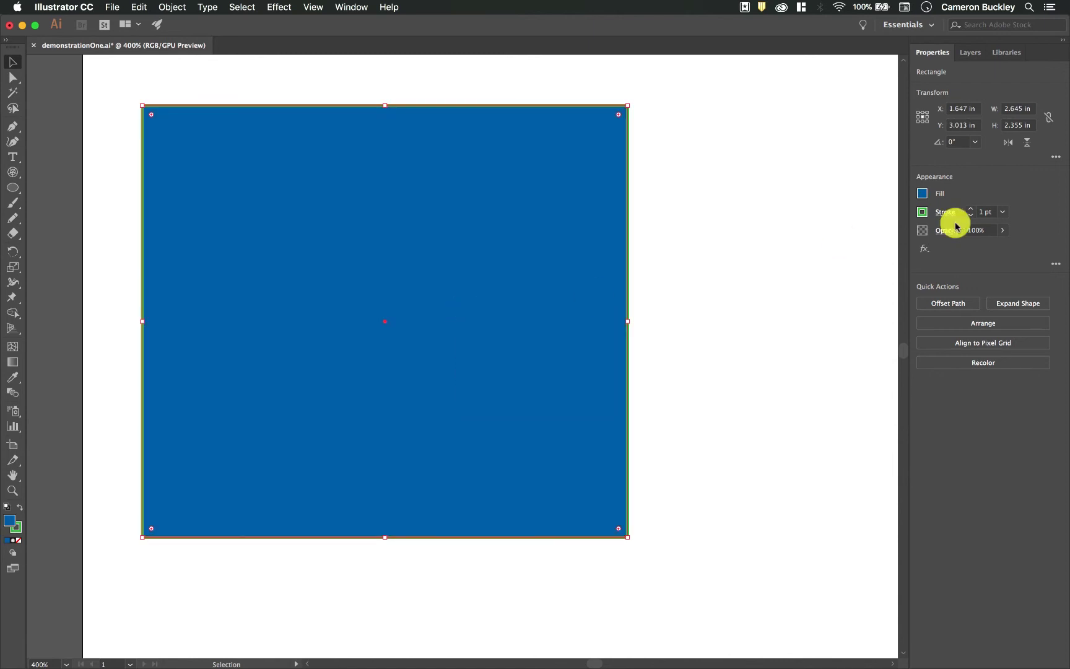
Step: Open the Ice Cream swatch library from Foods, fill the rectangle with a pink from it, and close the library
click(927, 196)
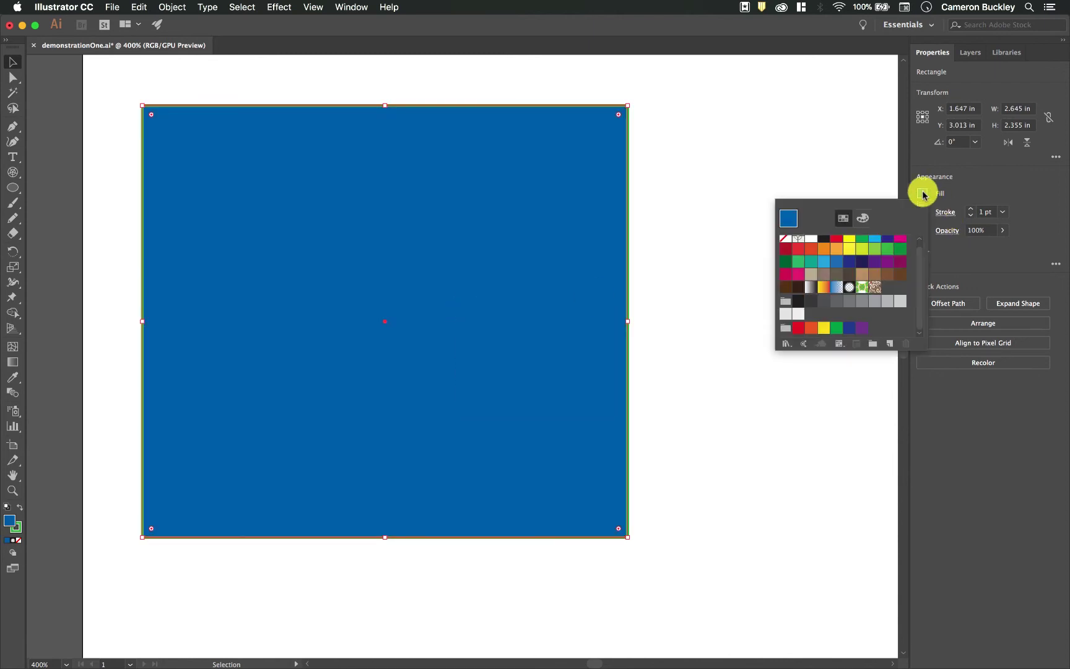
click(785, 344)
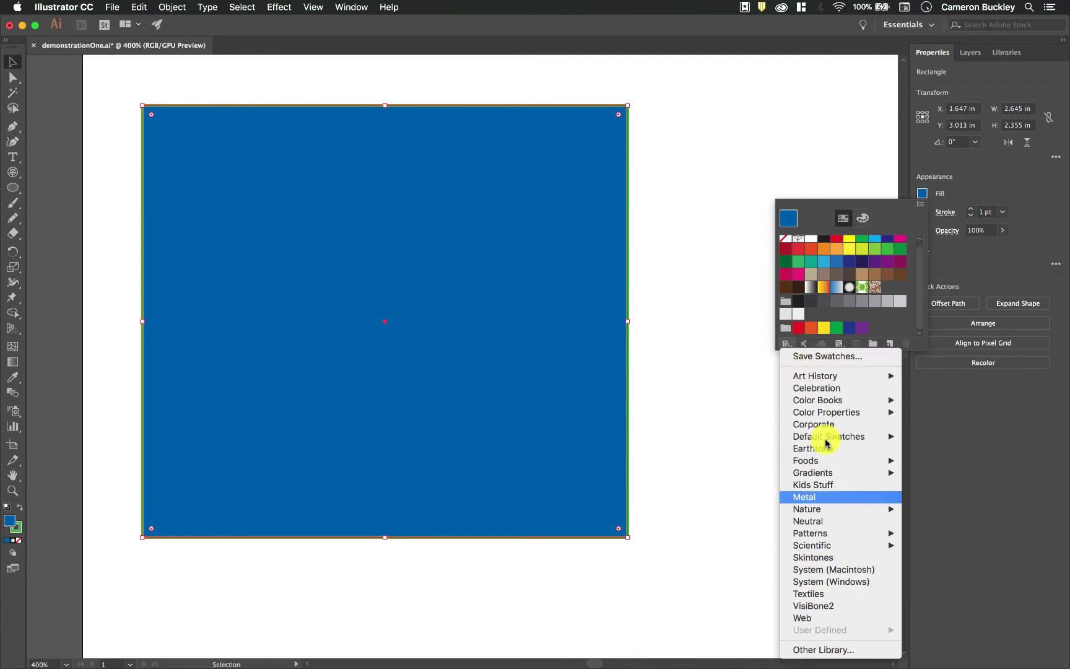
mouse_move(850, 462)
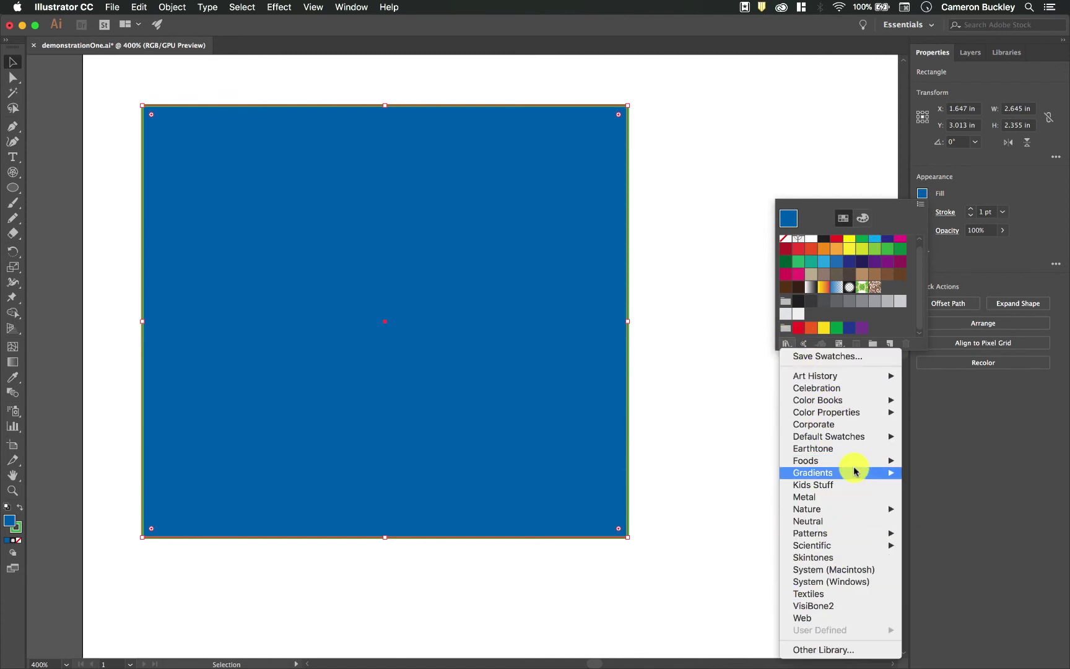
mouse_move(879, 472)
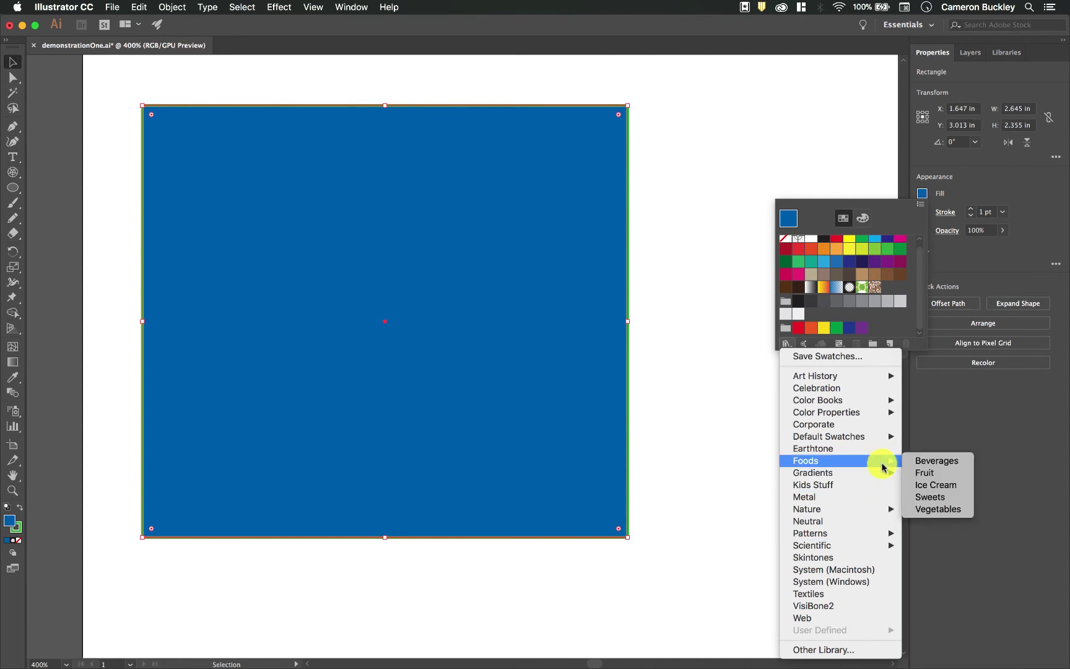
click(945, 487)
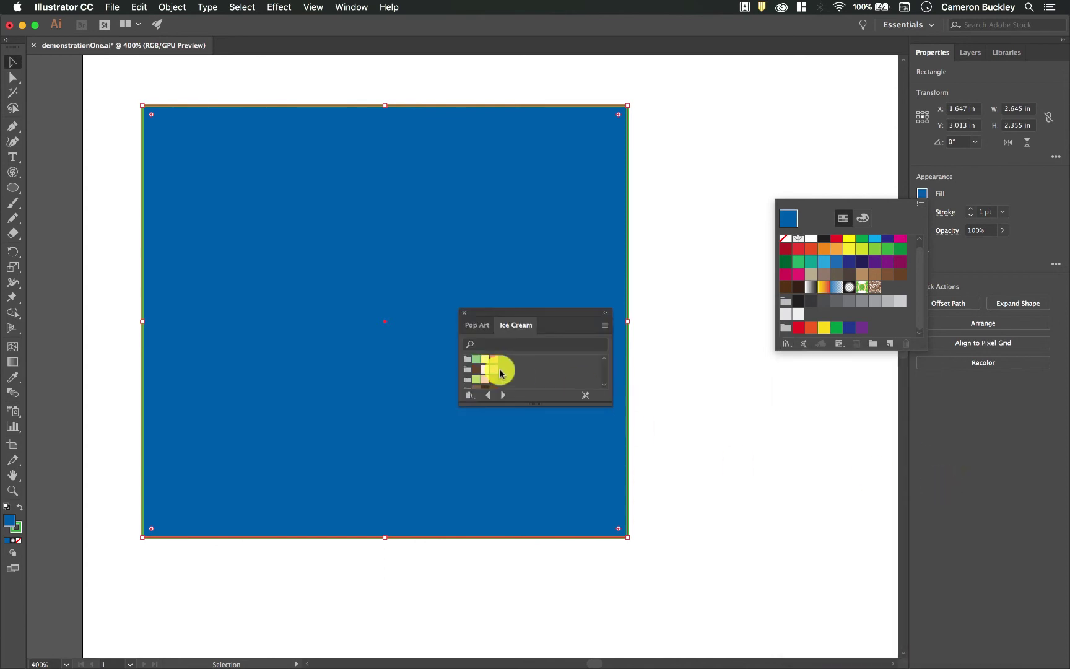
click(496, 373)
click(488, 371)
click(494, 369)
click(464, 313)
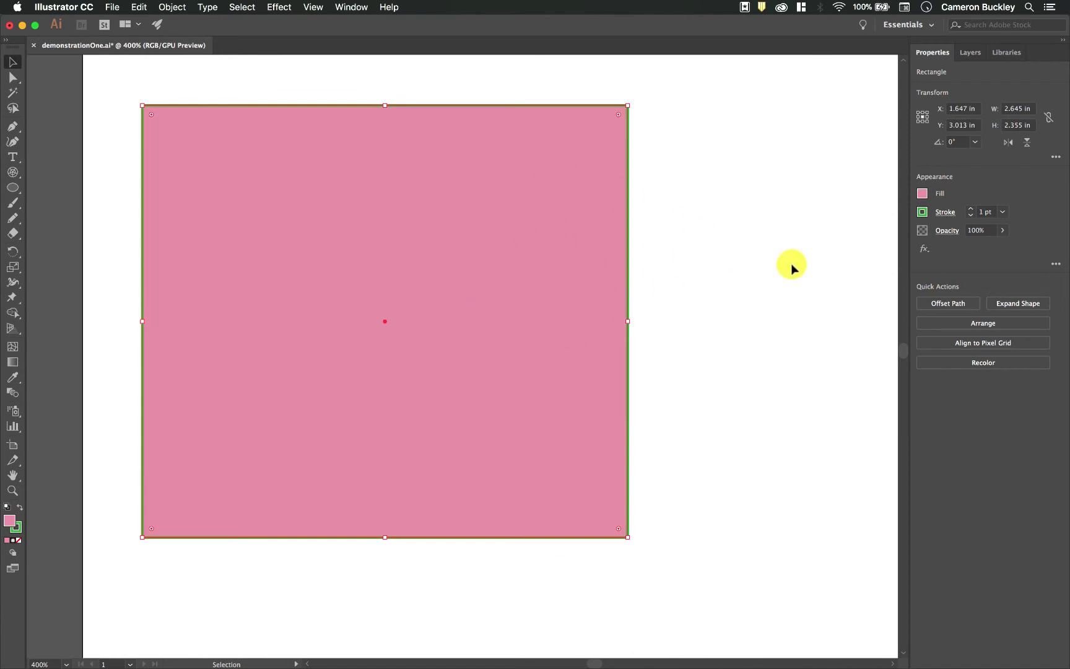
Step: Open Adobe Color Themes from the fill swatches and dock it beside the Properties panel
click(923, 196)
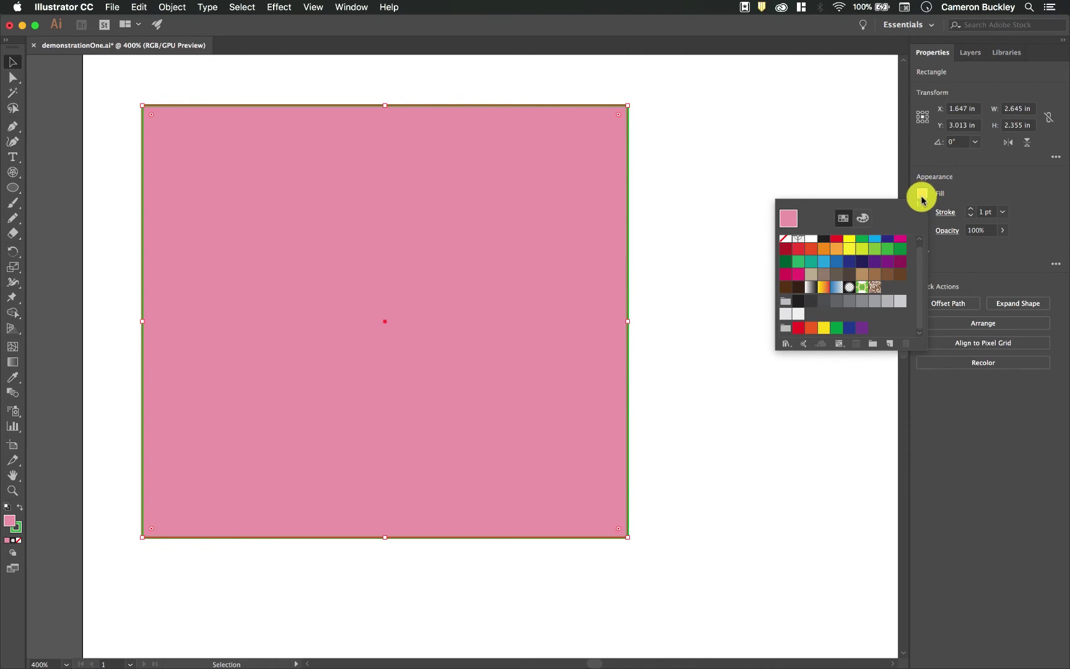
click(786, 345)
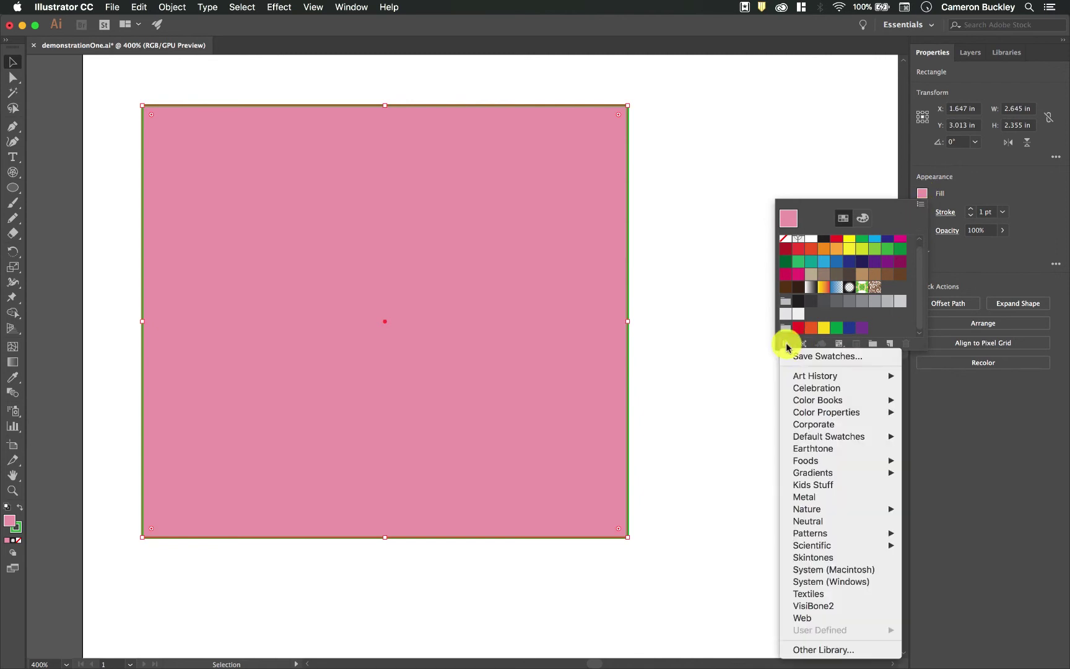
click(788, 347)
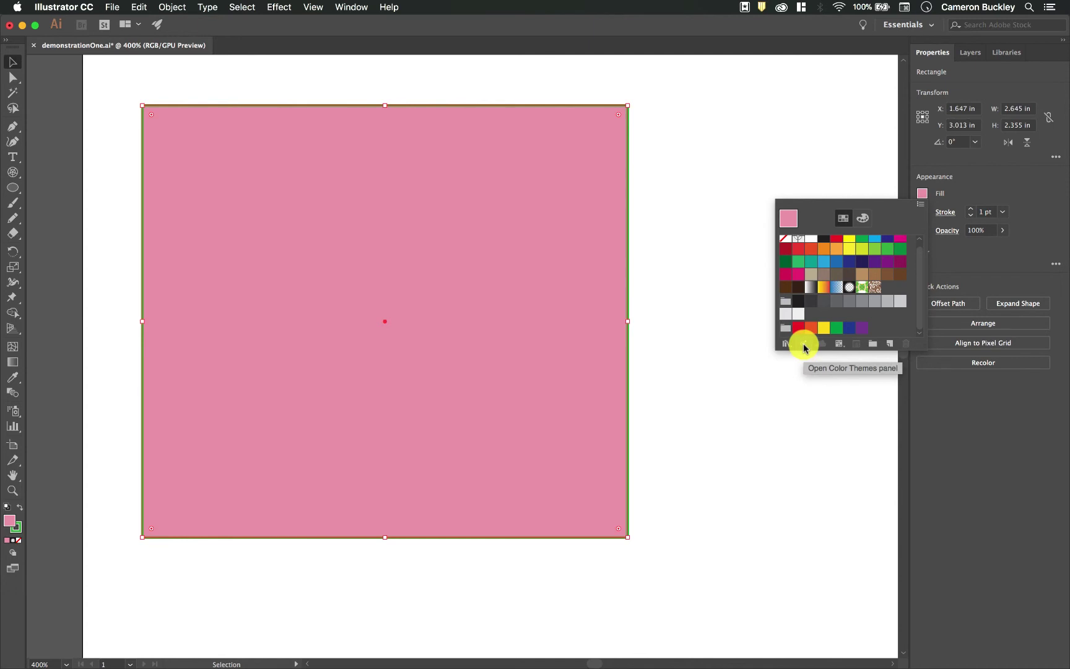
click(803, 346)
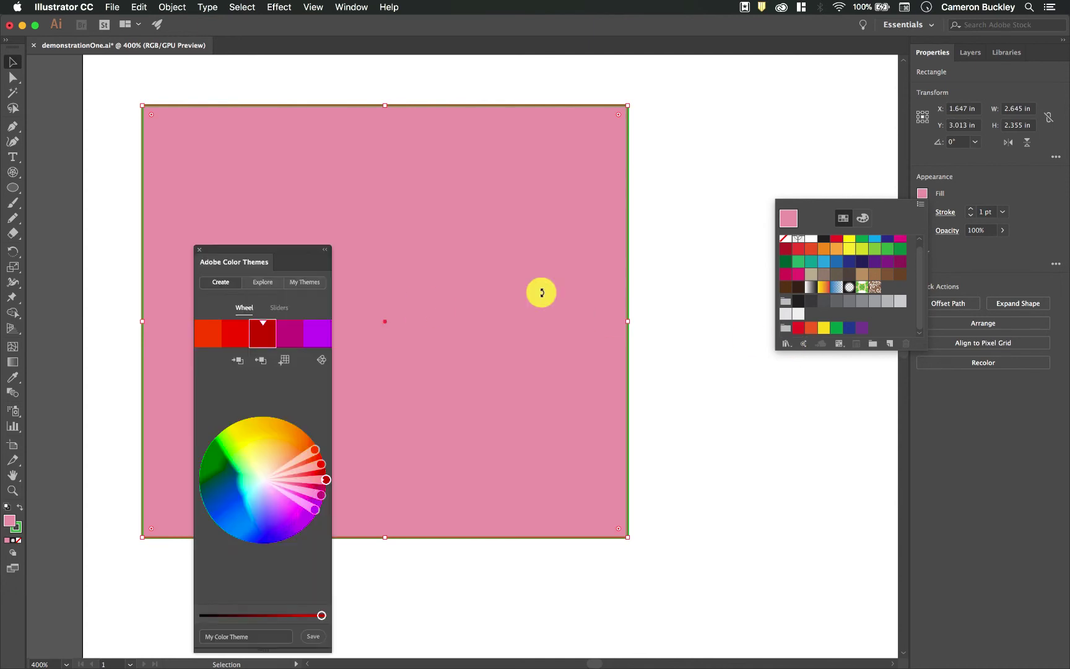
click(257, 254)
drag(271, 253, 908, 600)
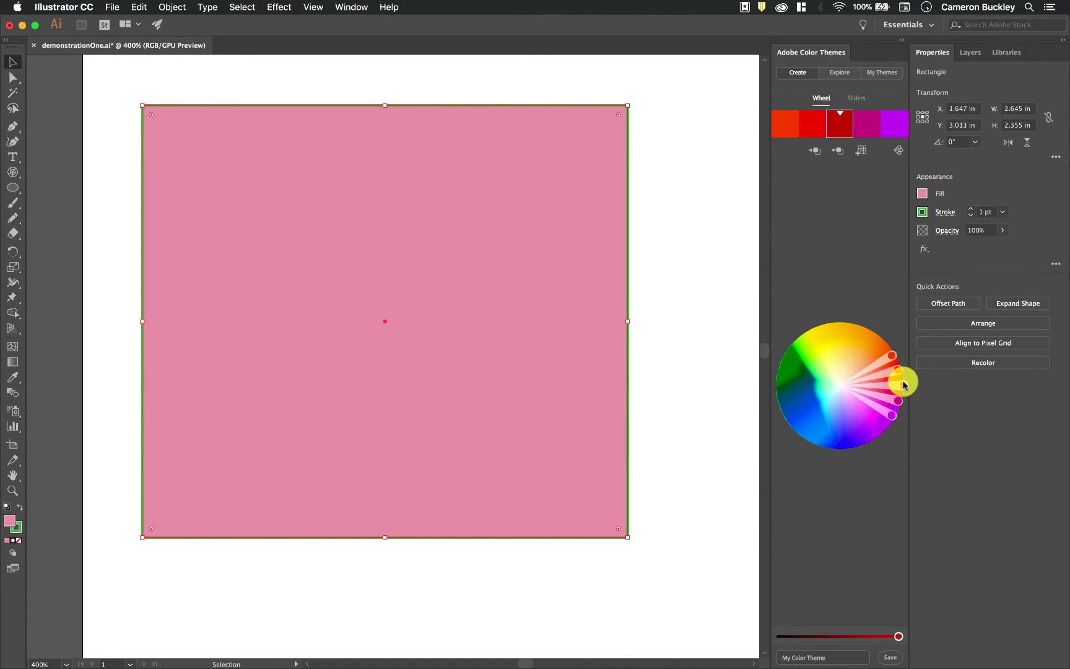
Step: Rotate and spread the analogous theme's colours on the wheel, and try the Monochromatic rule with its colours moved to yellow
drag(904, 388, 795, 399)
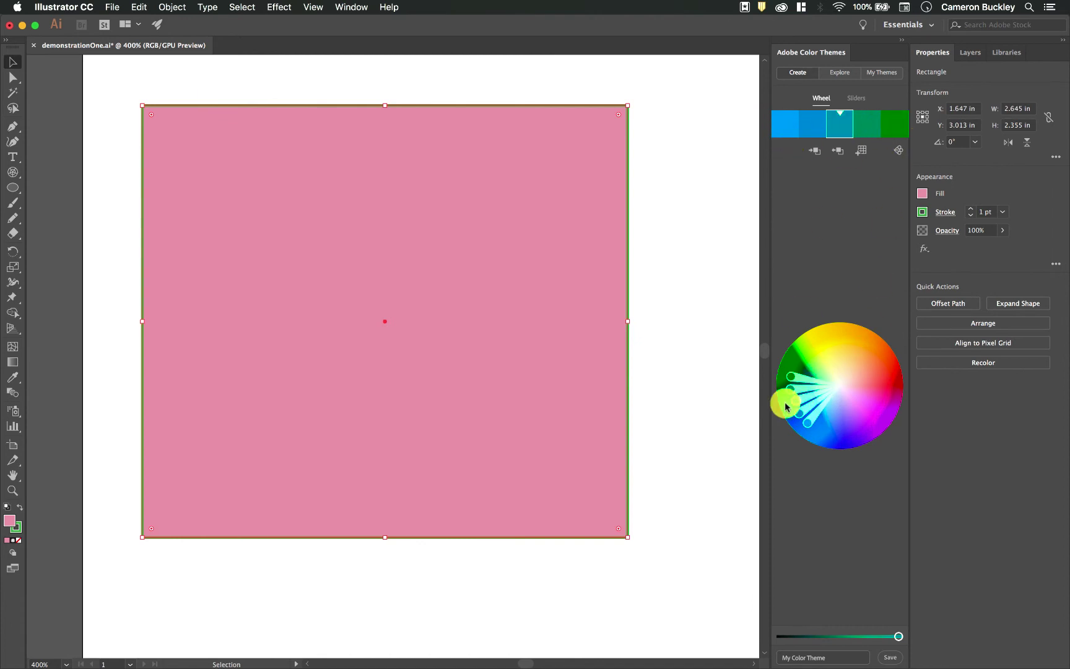
drag(794, 399, 884, 402)
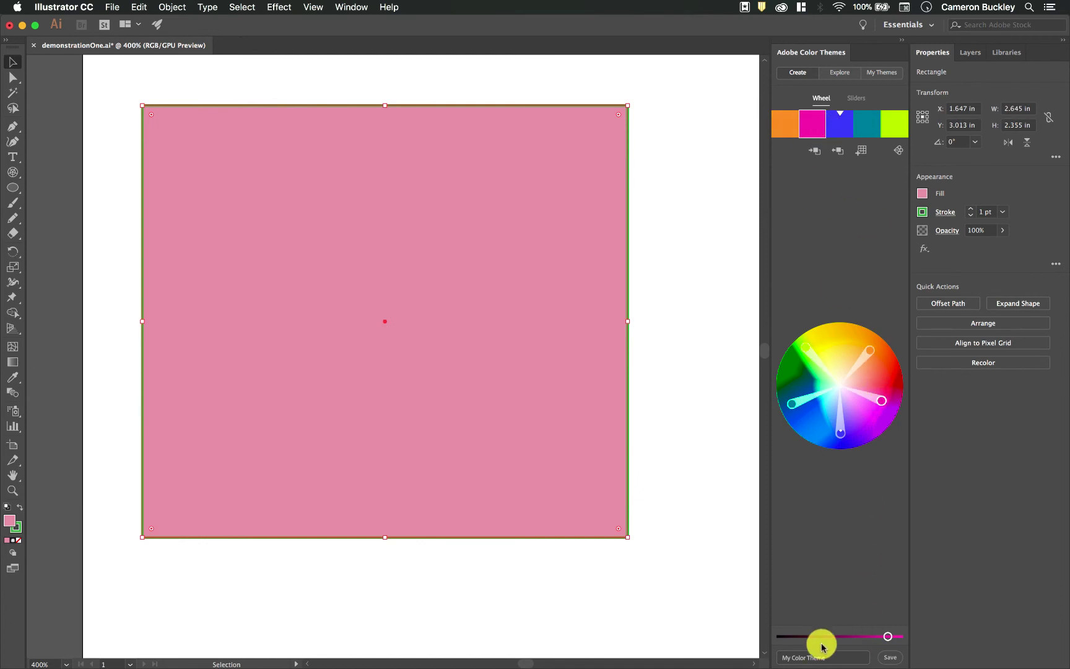
click(898, 152)
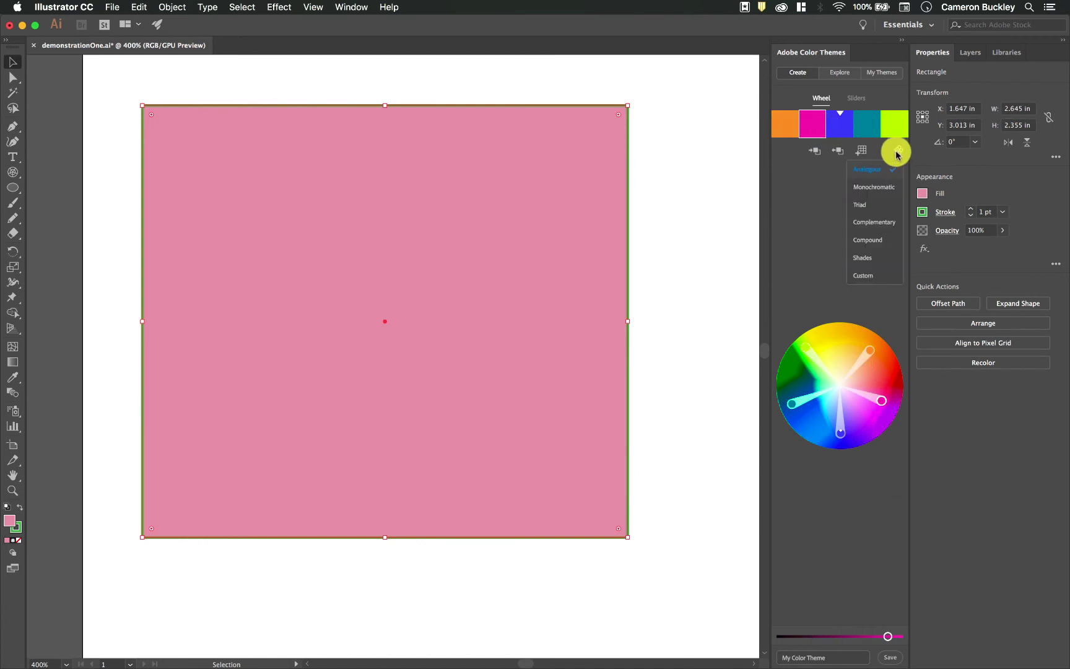
click(869, 208)
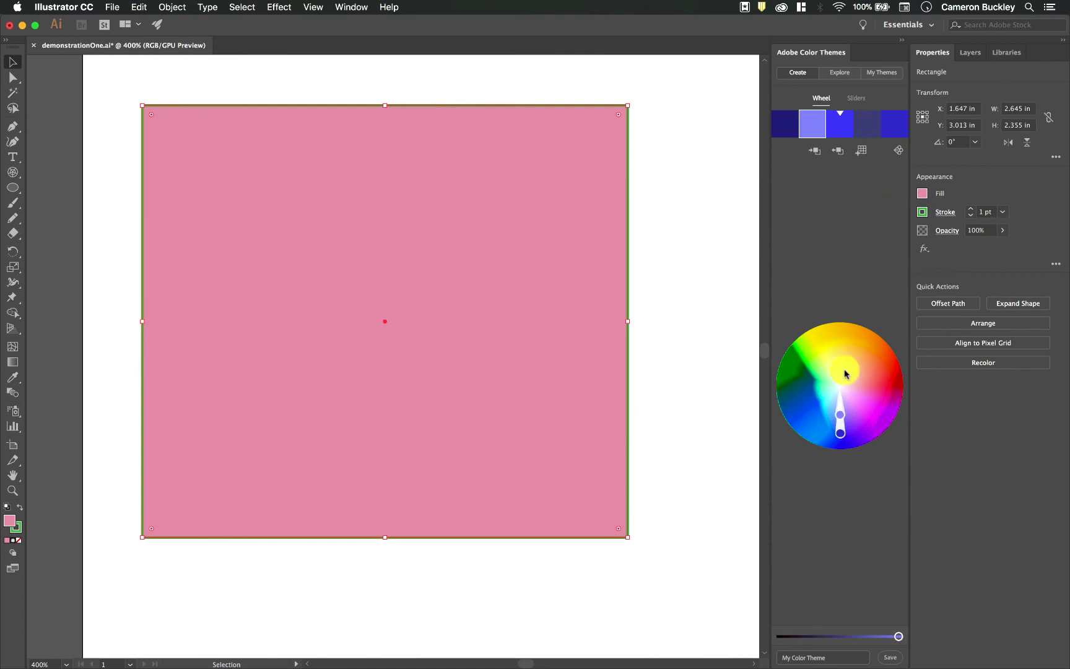
drag(840, 432, 823, 323)
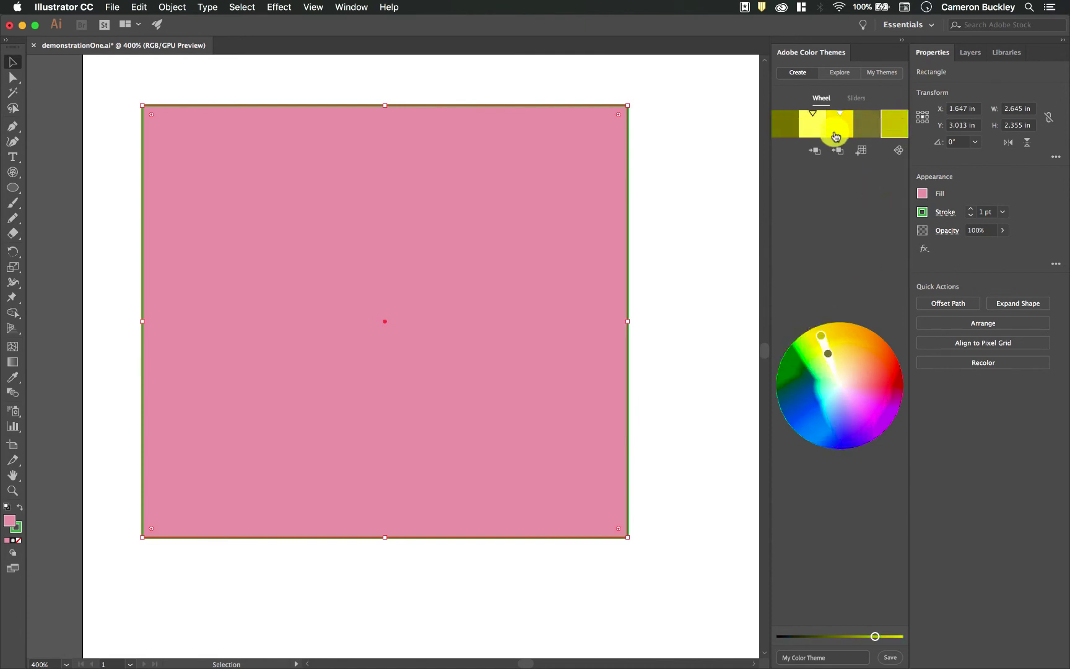
Step: Try the Triad and Complementary colour rules, moving the complementary theme to blue and orange-yellow on the wheel
click(897, 151)
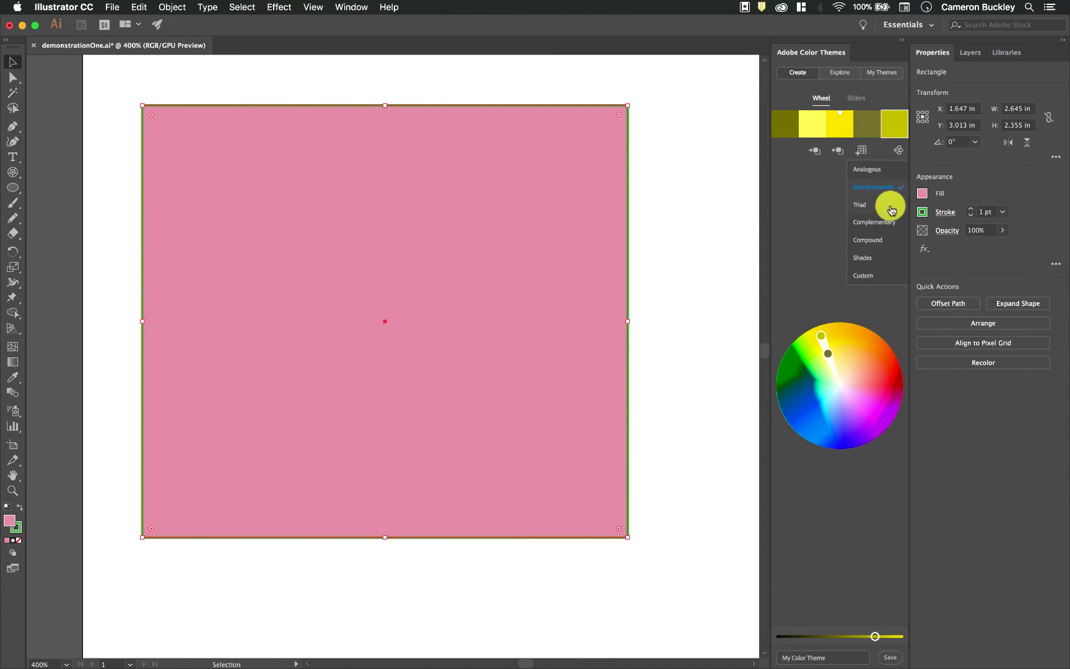
click(890, 208)
click(898, 150)
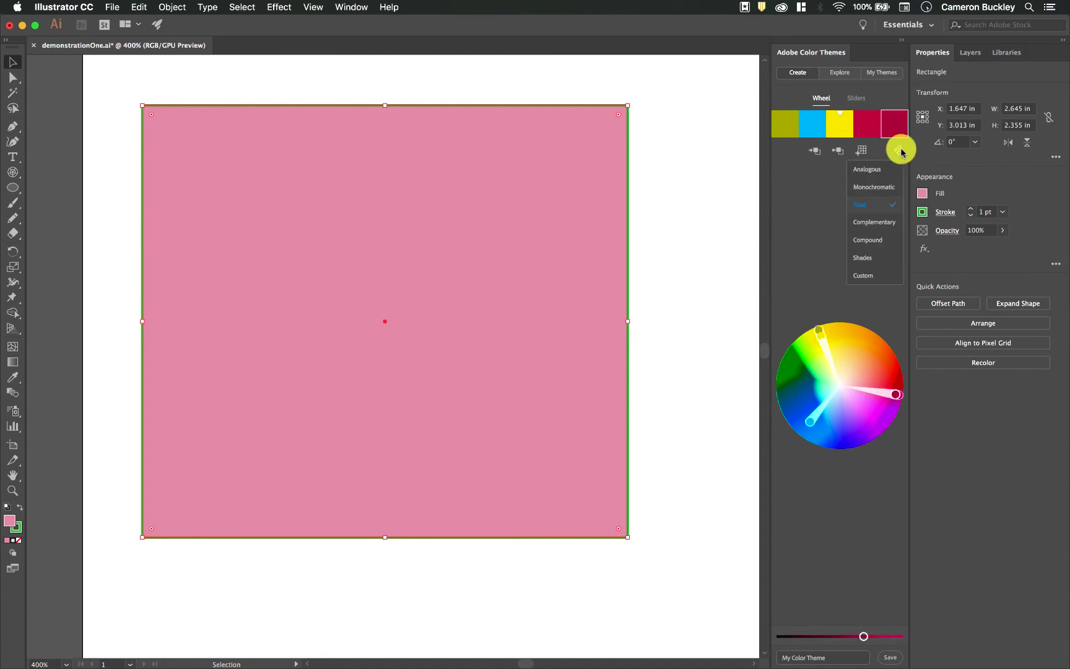
click(889, 220)
drag(857, 432, 850, 340)
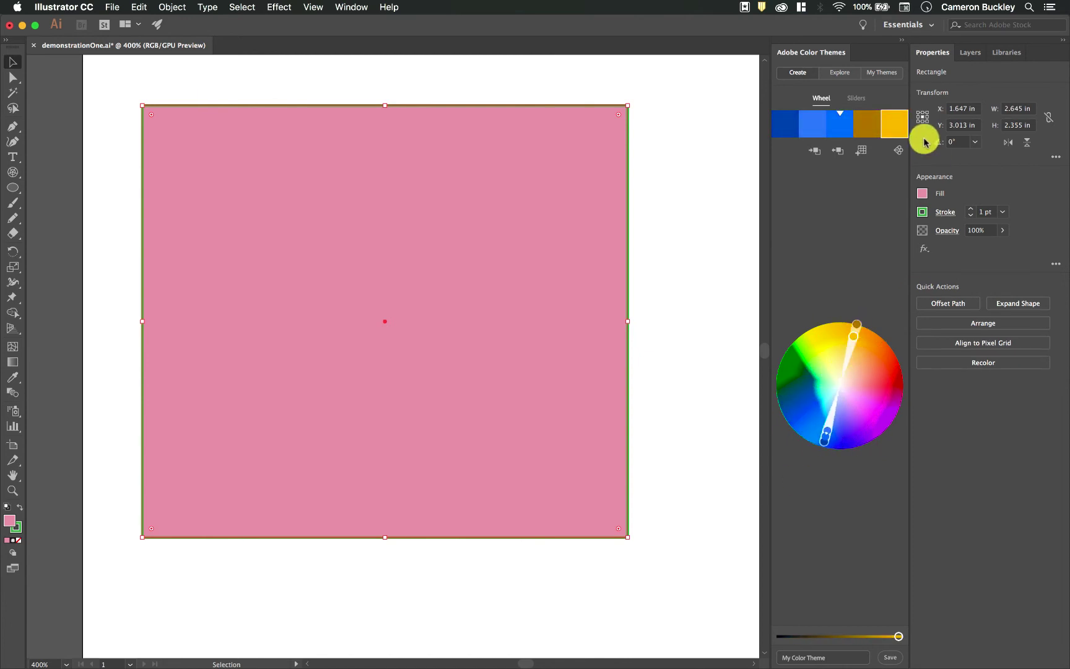
Step: Return the theme to the Analogous rule and spread its colours on the wheel from light blue through green to yellow
click(898, 150)
click(894, 168)
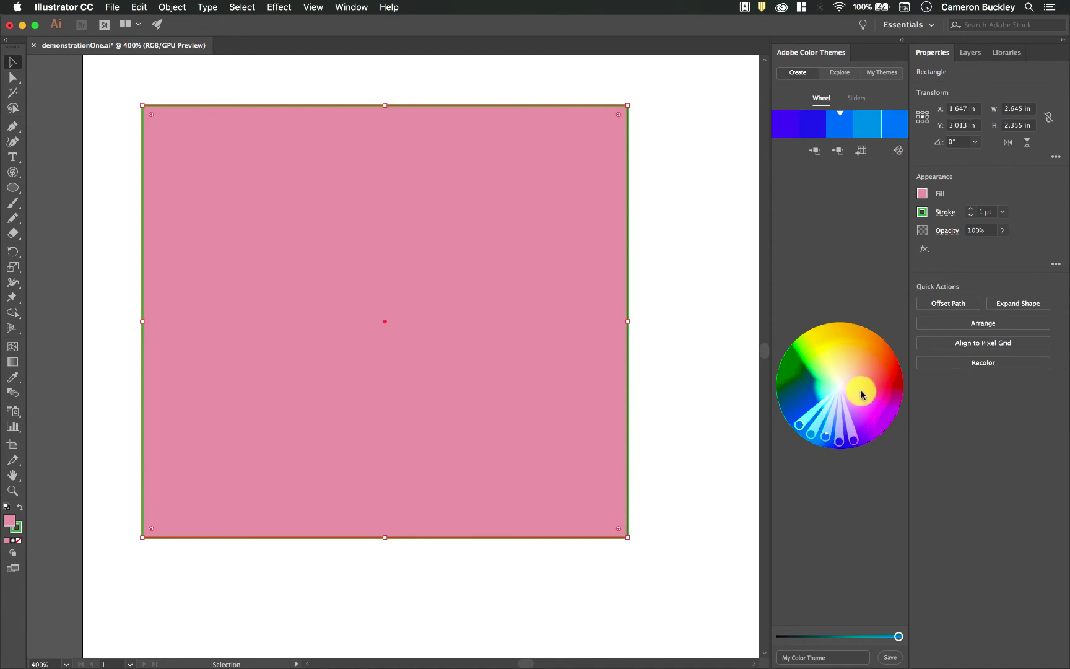
drag(821, 436, 827, 340)
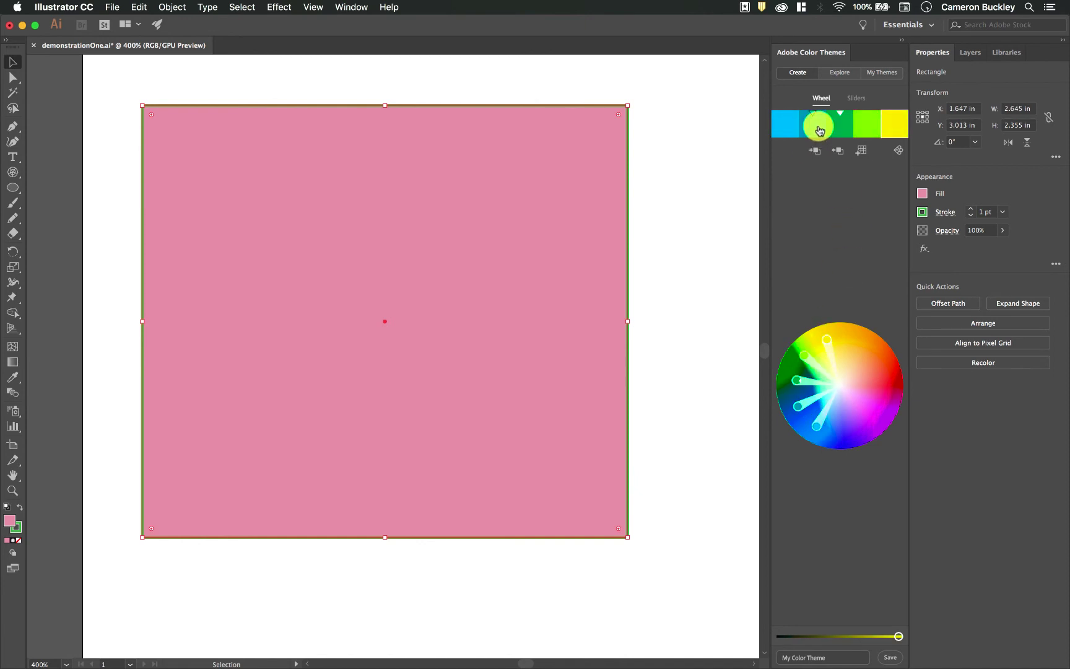
Step: Select the theme's first three colours one after another and apply the middle green as the rectangle's fill
click(784, 127)
click(814, 127)
click(843, 127)
click(816, 153)
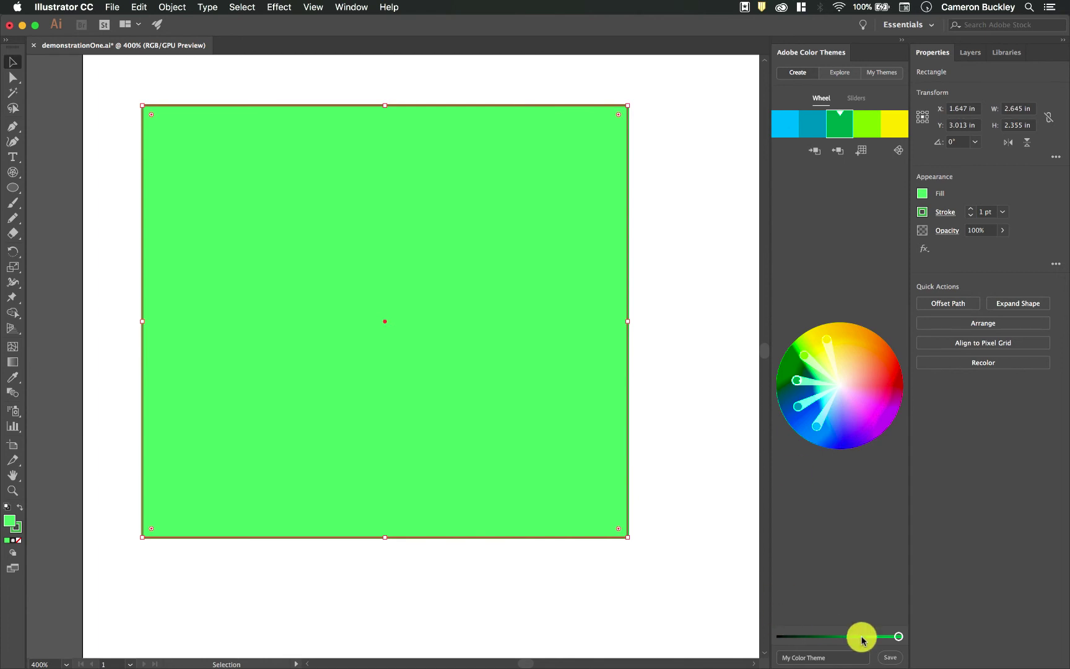
Step: Save the colour theme as My Color Theme to My Library(2) and close Adobe Color Themes
click(896, 660)
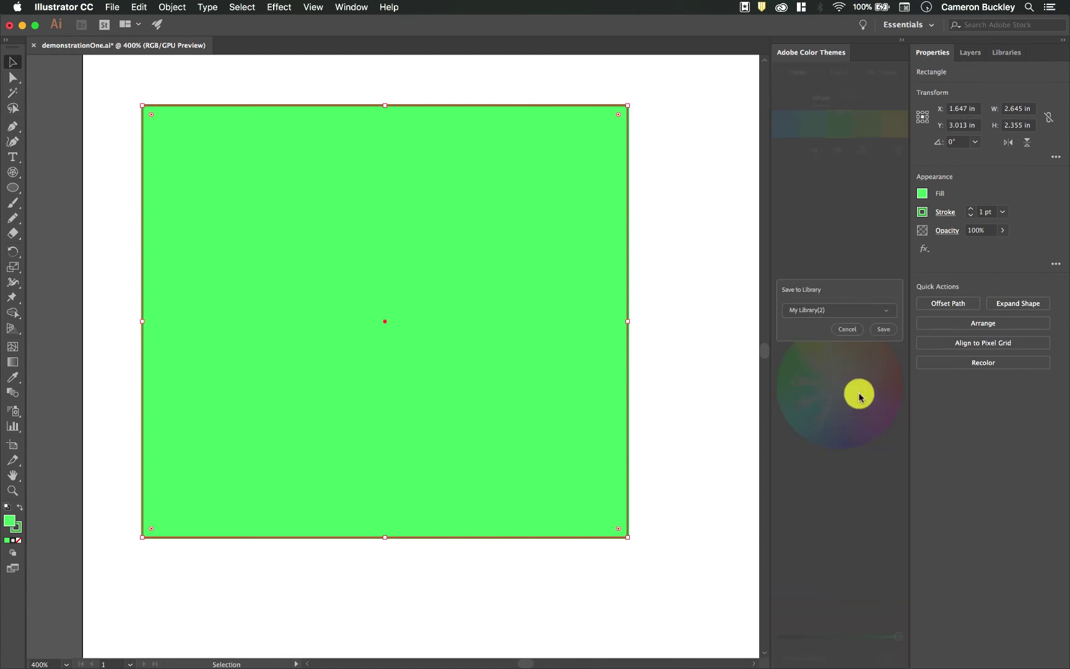
click(827, 310)
click(837, 324)
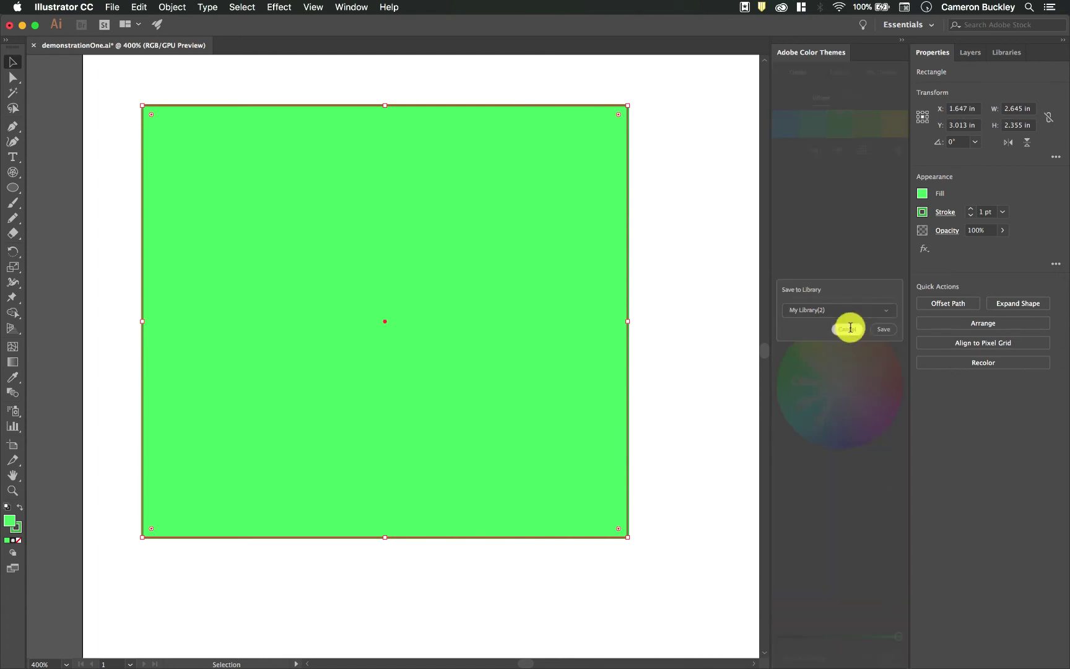
click(877, 330)
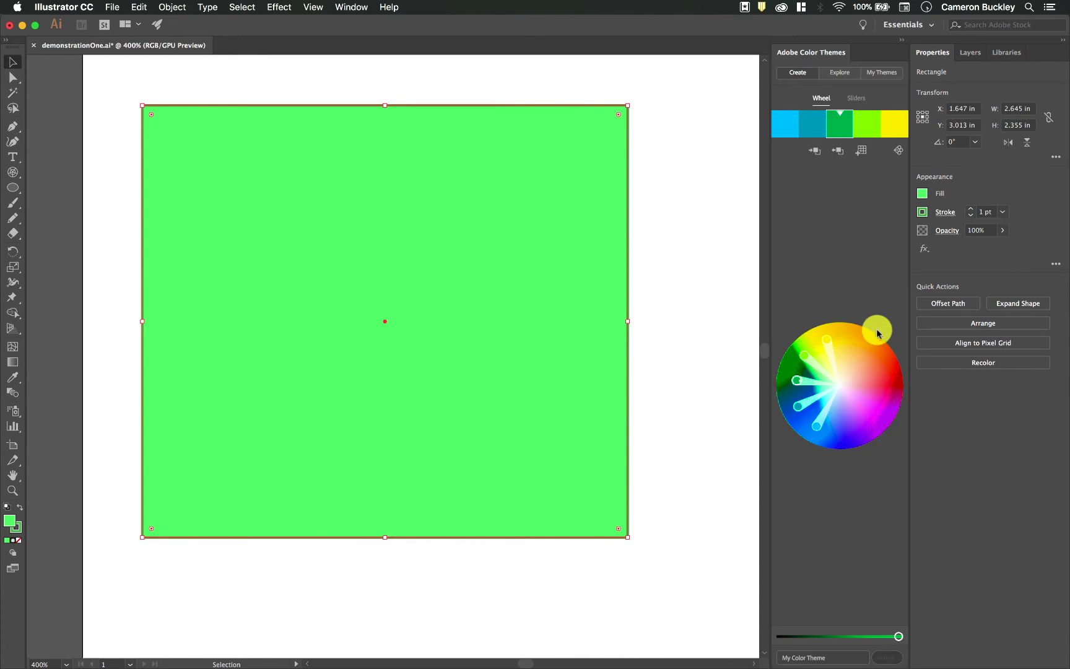
right_click(832, 58)
click(854, 61)
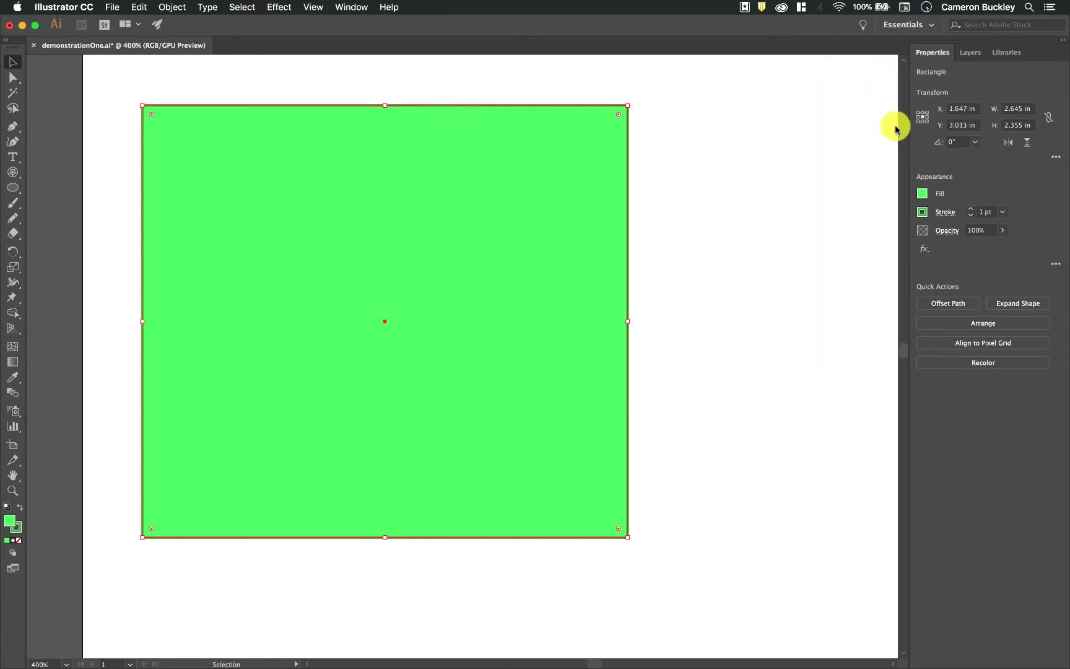
Step: Try a yellow swatch as the rectangle's fill and settle on the bright red swatch from the first row
click(923, 201)
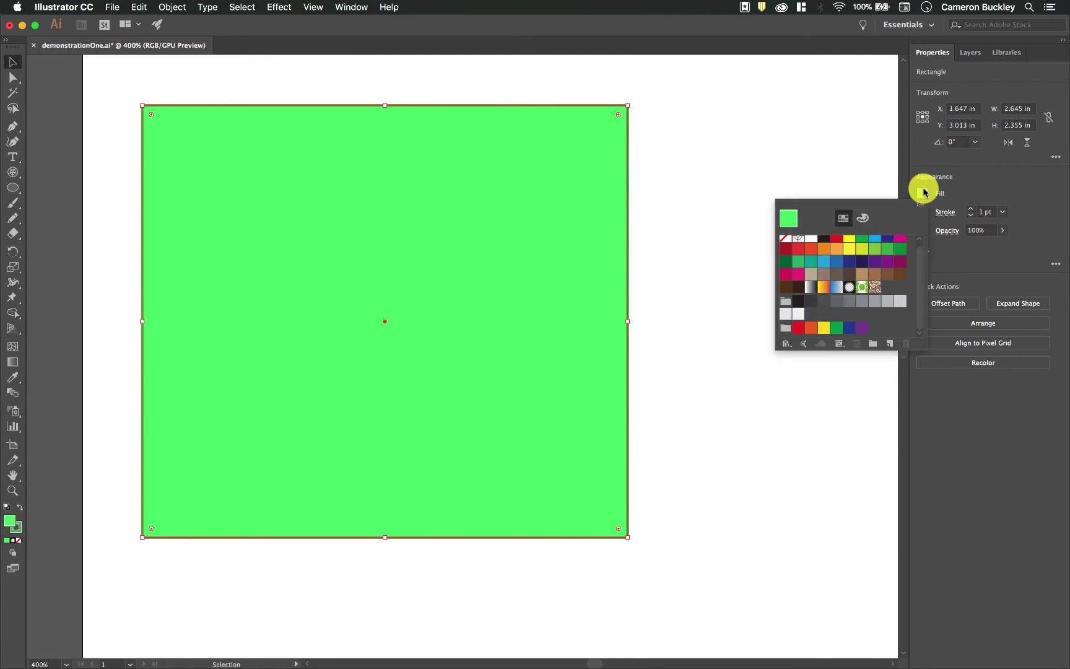
click(849, 249)
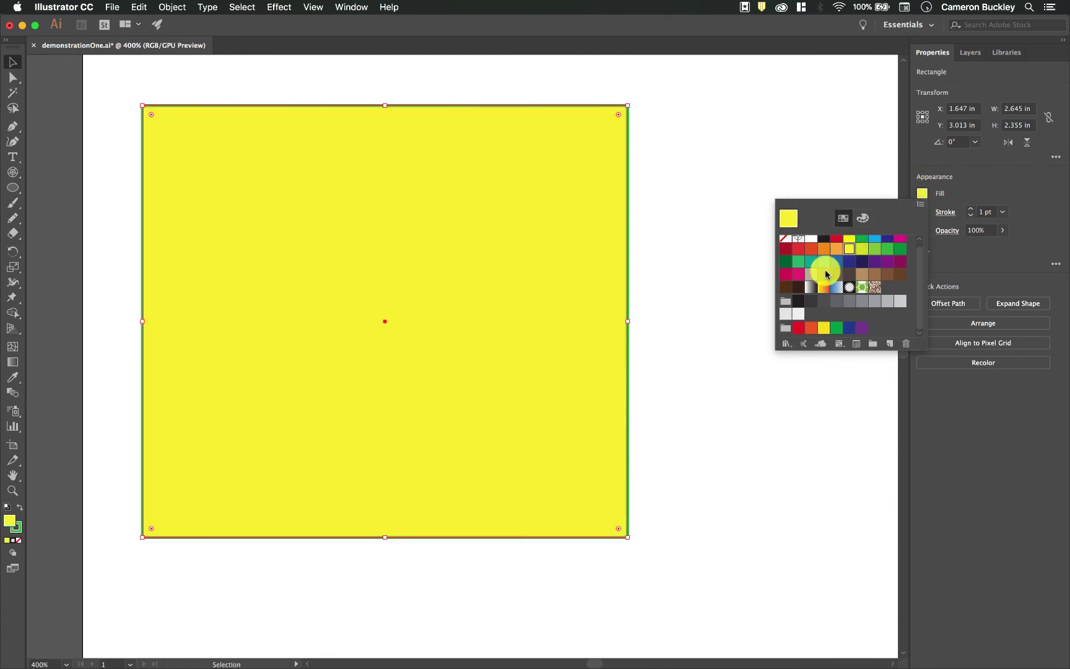
scroll(826, 272, up, 1)
click(836, 243)
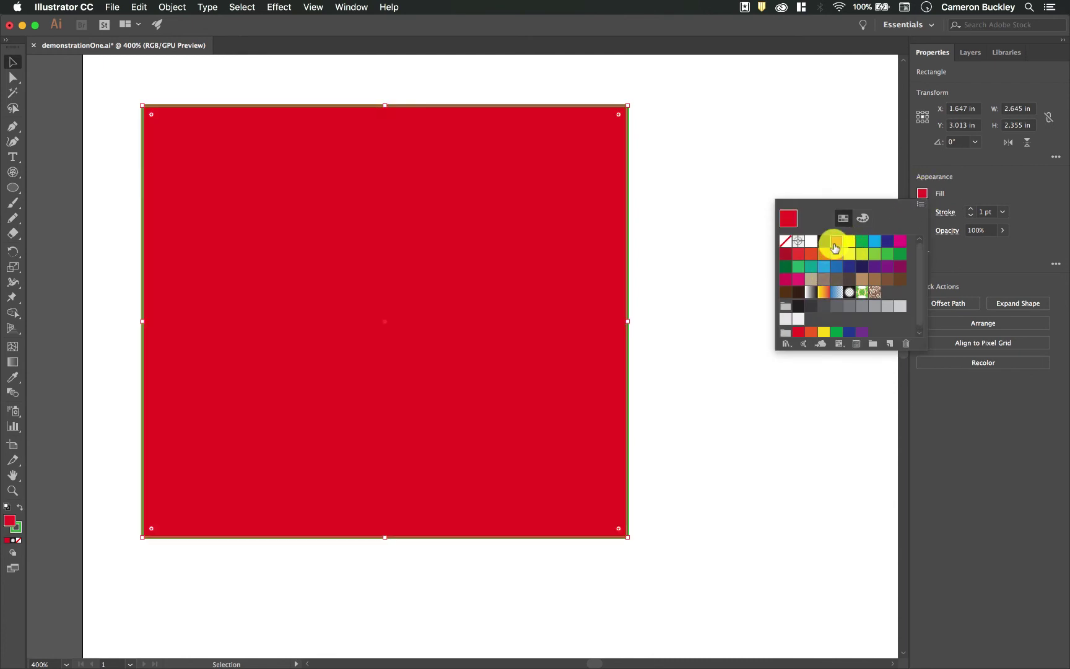
click(1001, 171)
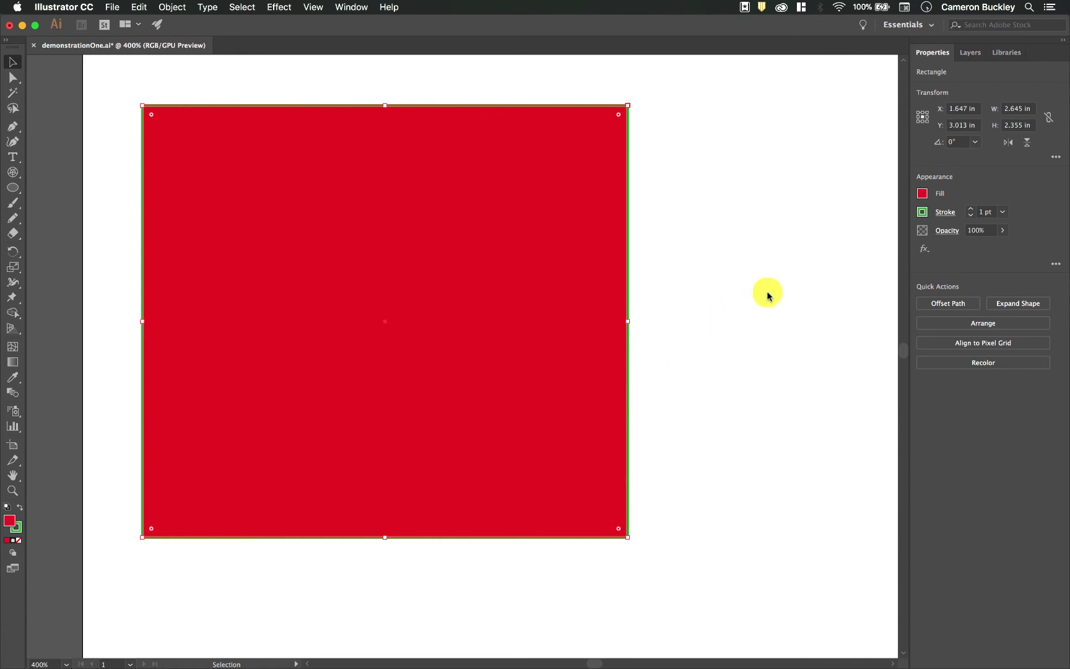
Step: Set the rectangle's stroke weight to 10 pt
click(970, 210)
drag(970, 210, 971, 214)
click(970, 209)
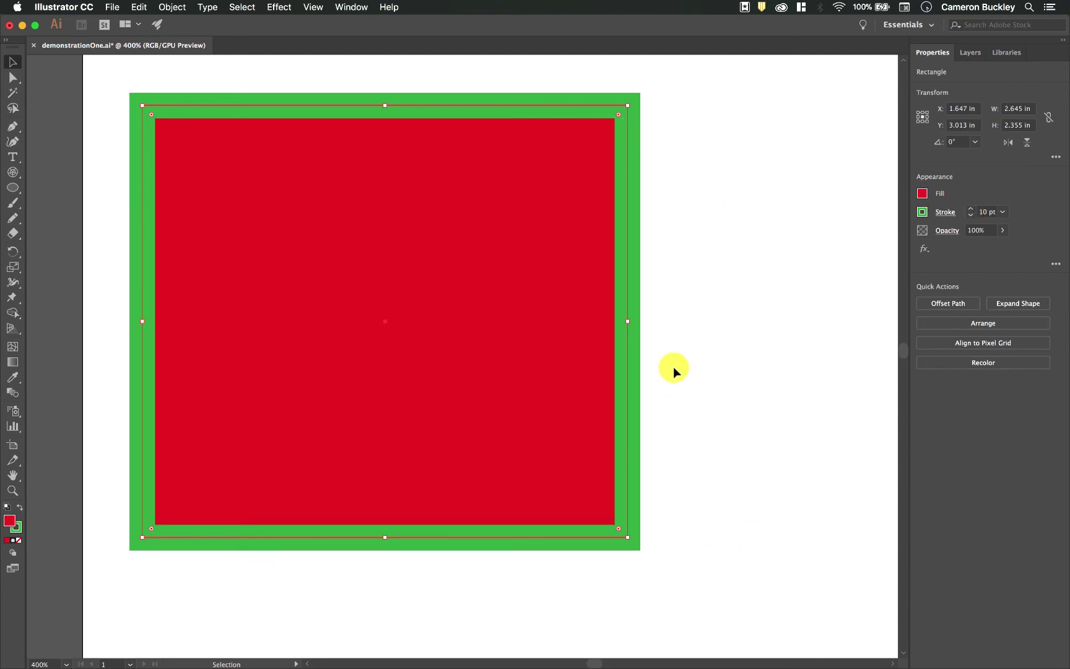
Step: Try aligning the rectangle's stroke to the inside of its path, and set it to align to the outside
scroll(673, 367, up, 5)
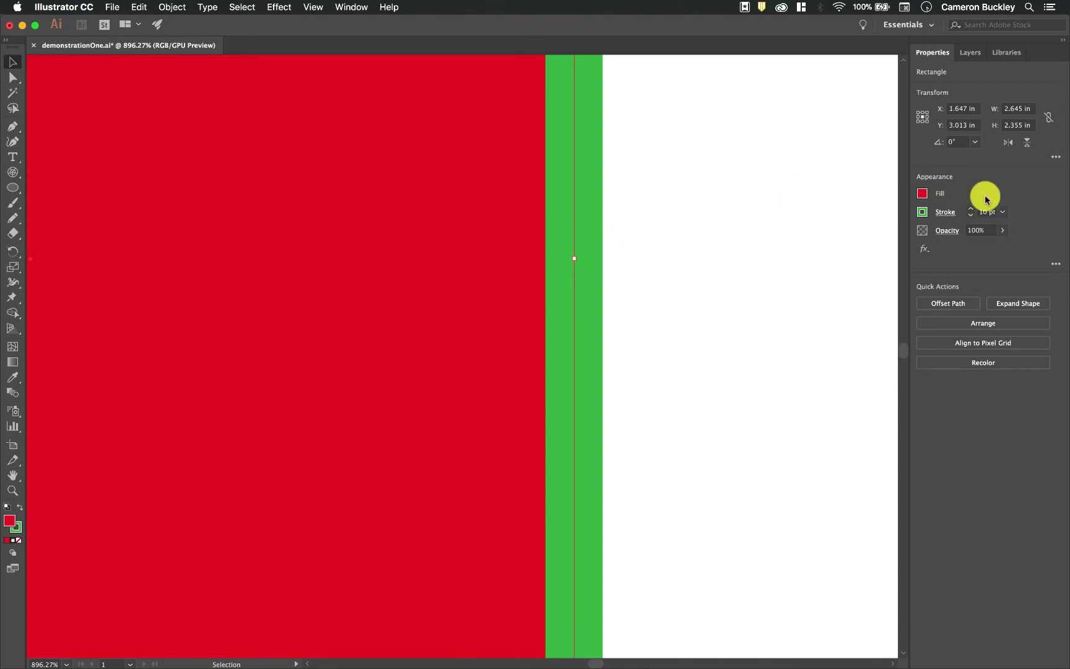
click(947, 213)
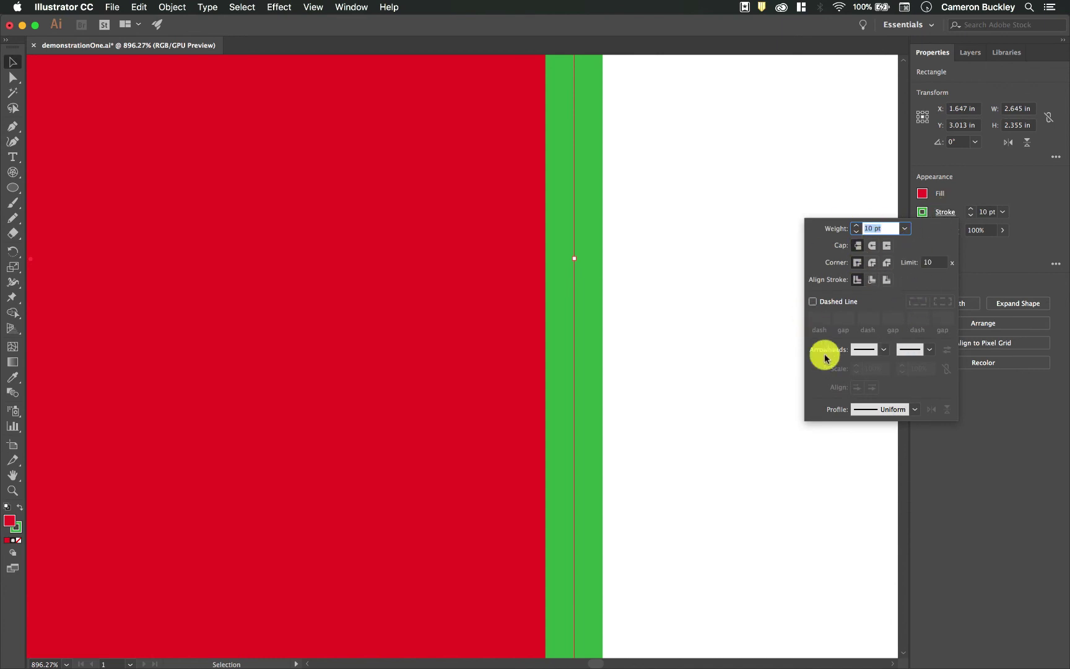
click(871, 280)
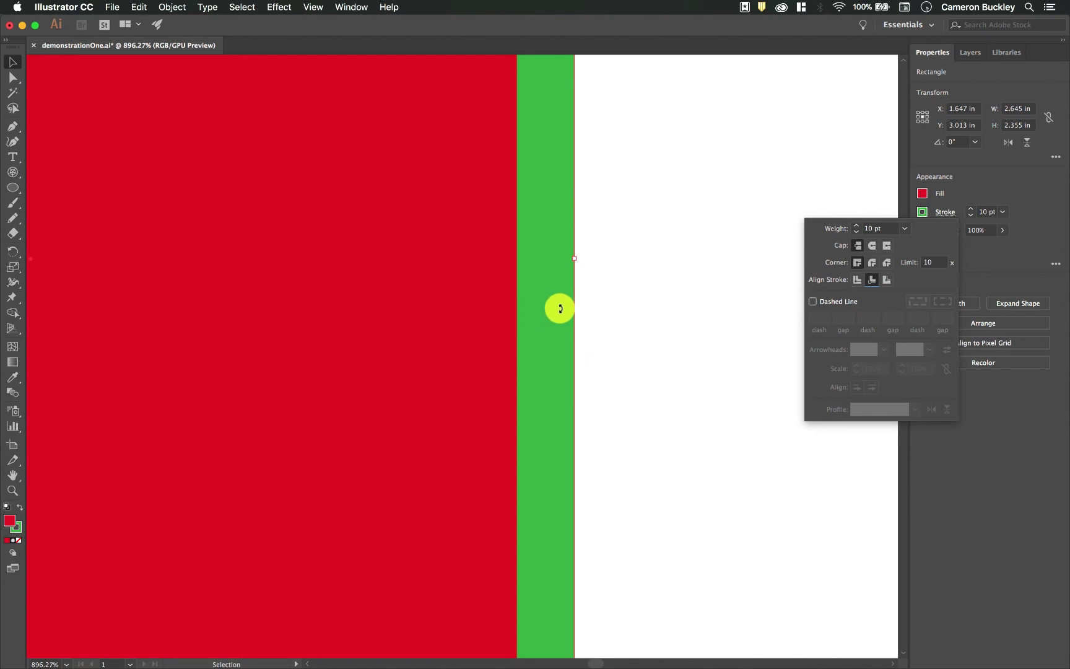
click(886, 280)
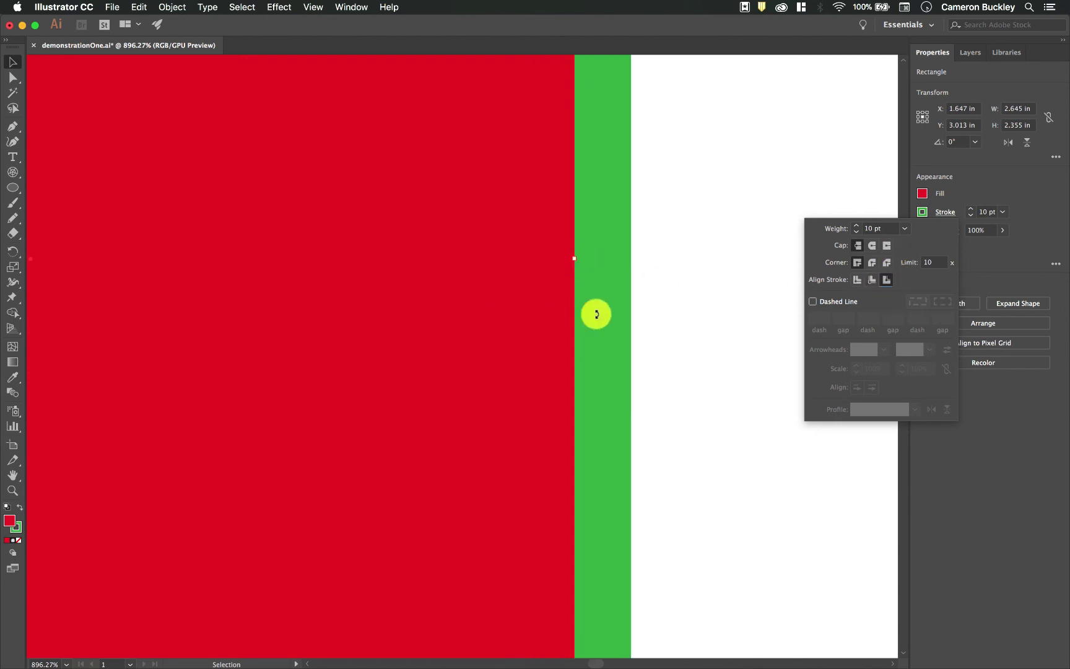
Step: Compare the centre, inside and outside alignments for the rectangle's stroke, finishing with the stroke aligned to the outside
click(857, 280)
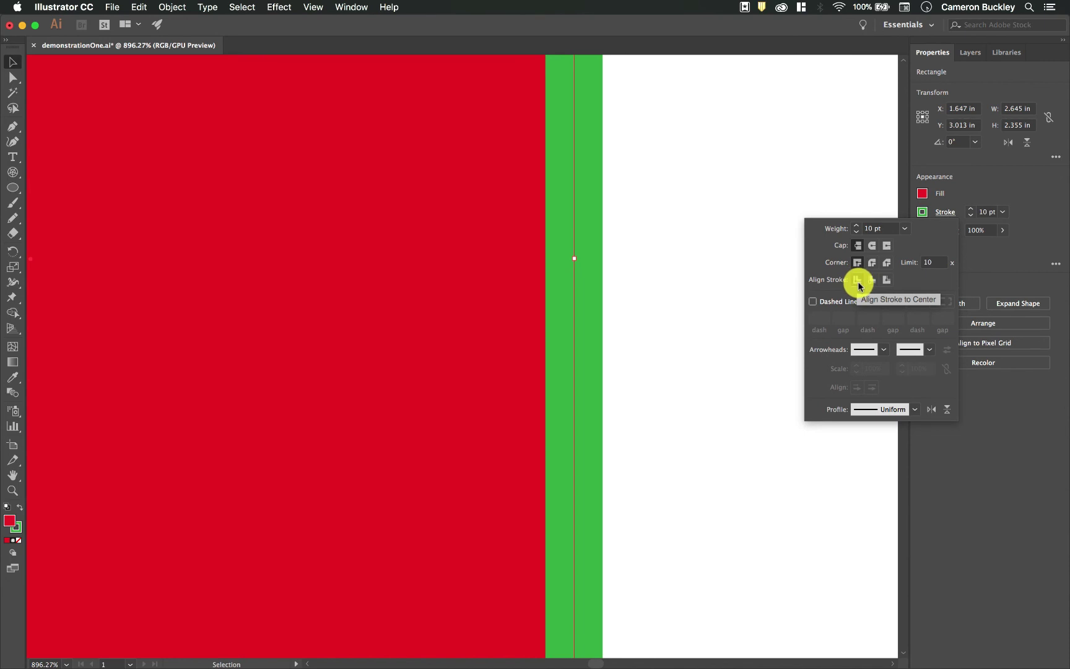
click(872, 280)
click(857, 279)
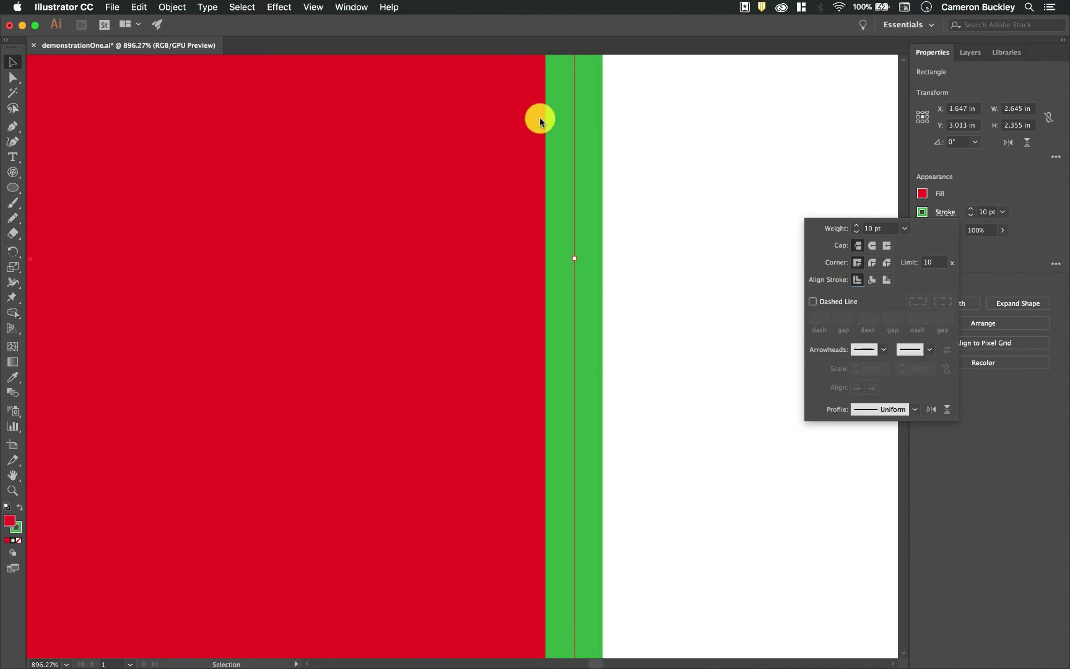
click(886, 281)
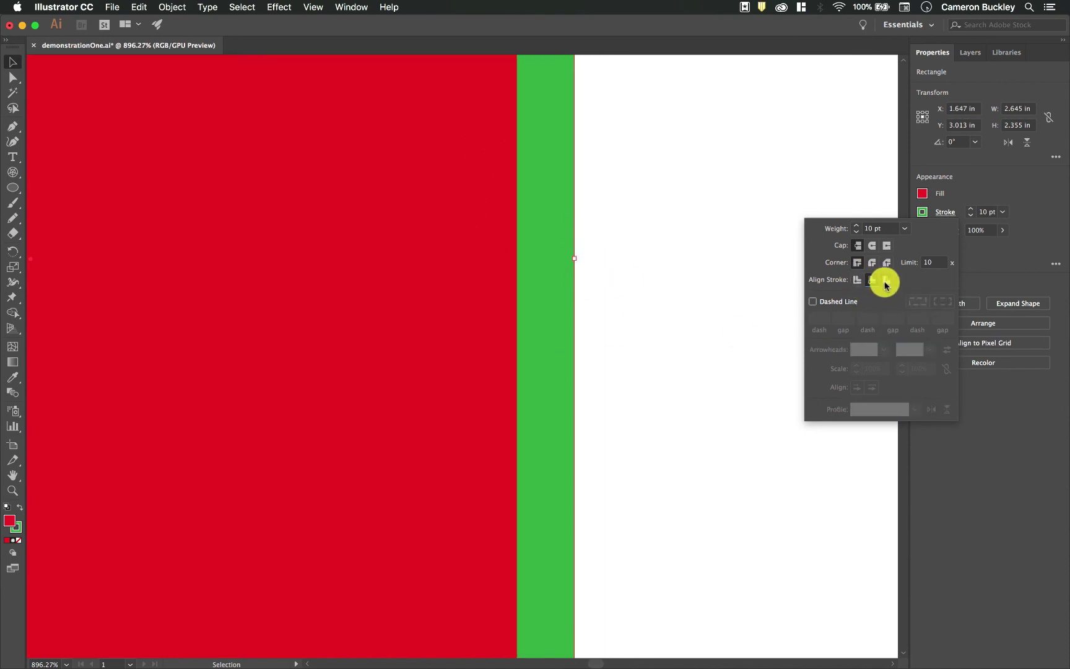
click(883, 282)
click(858, 282)
click(872, 282)
click(882, 281)
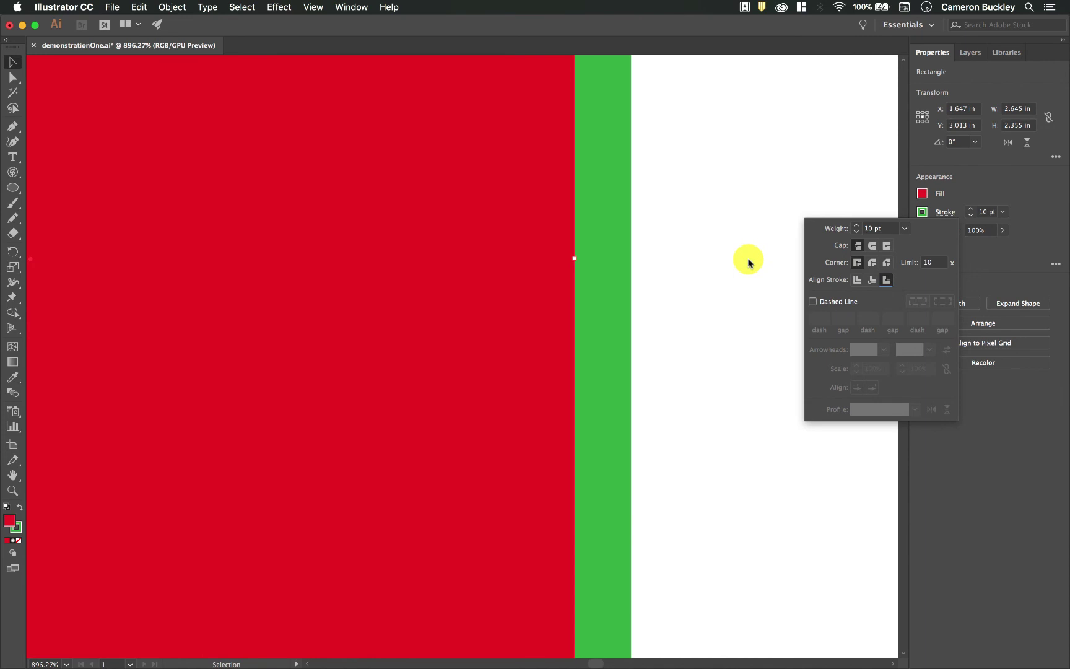
Step: Try the round and bevel joins on the corners of the rectangle's stroke and return to the miter join
scroll(641, 516, down, 2)
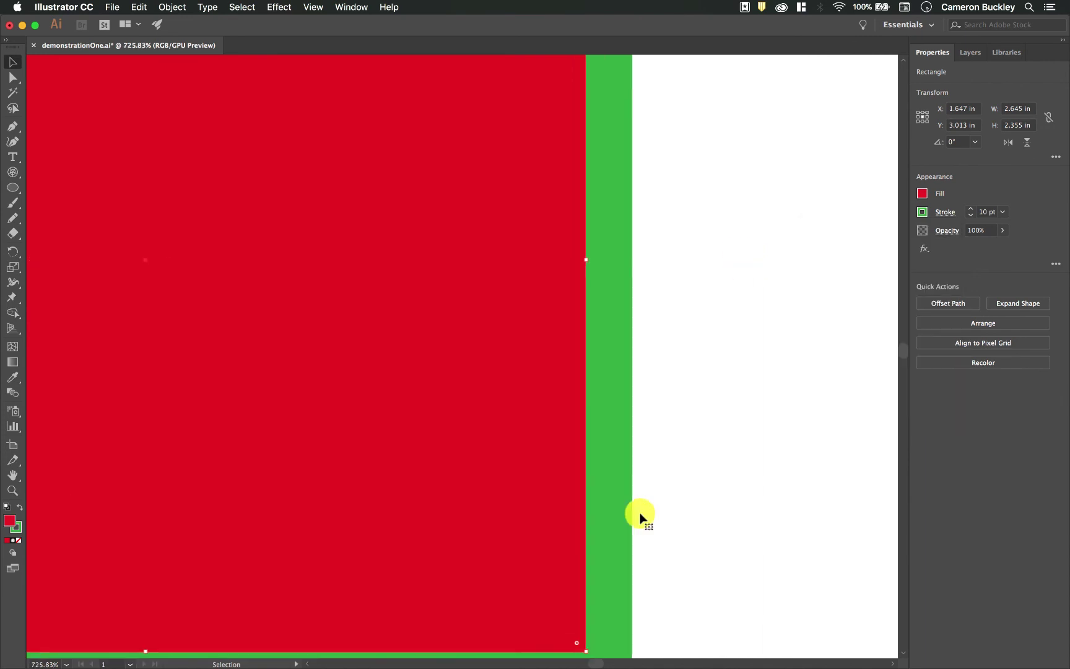
scroll(640, 515, down, 6)
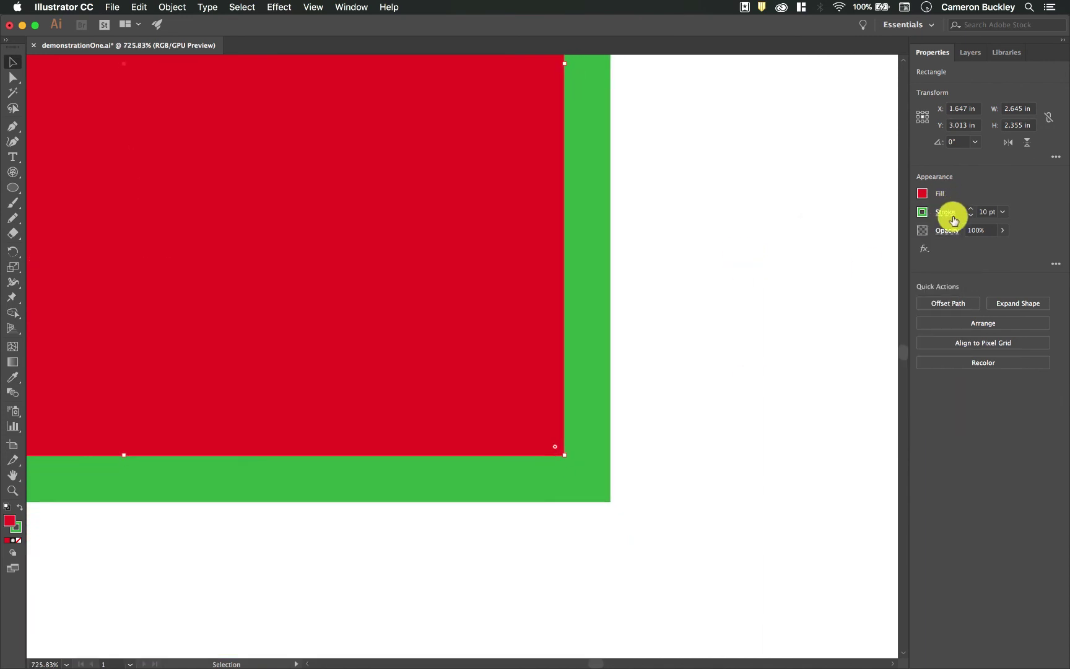
click(948, 214)
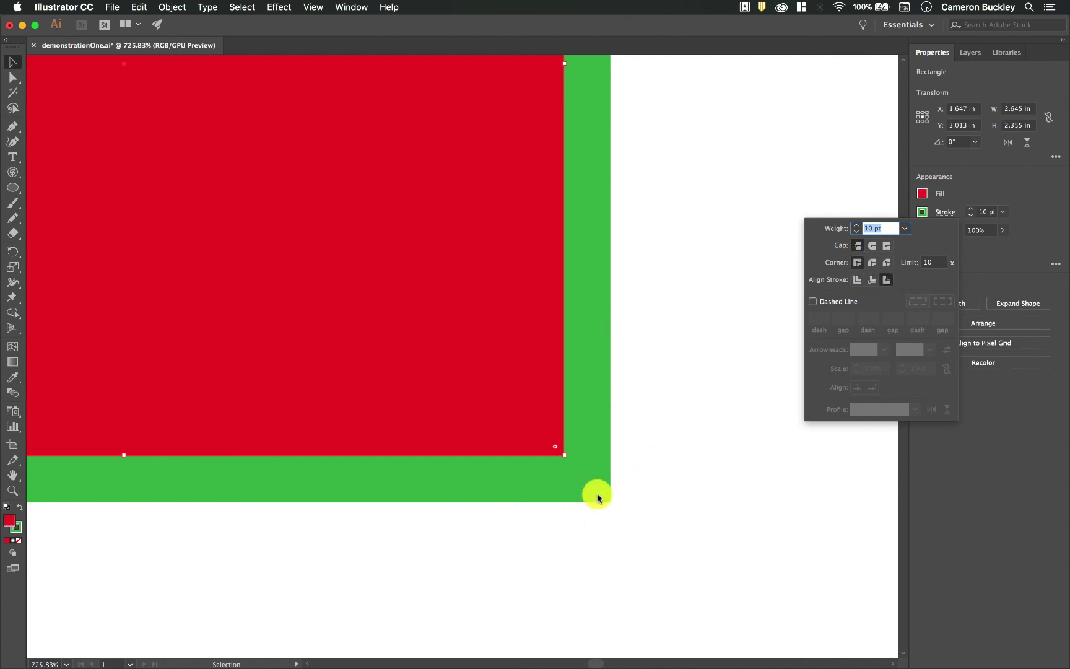
click(873, 262)
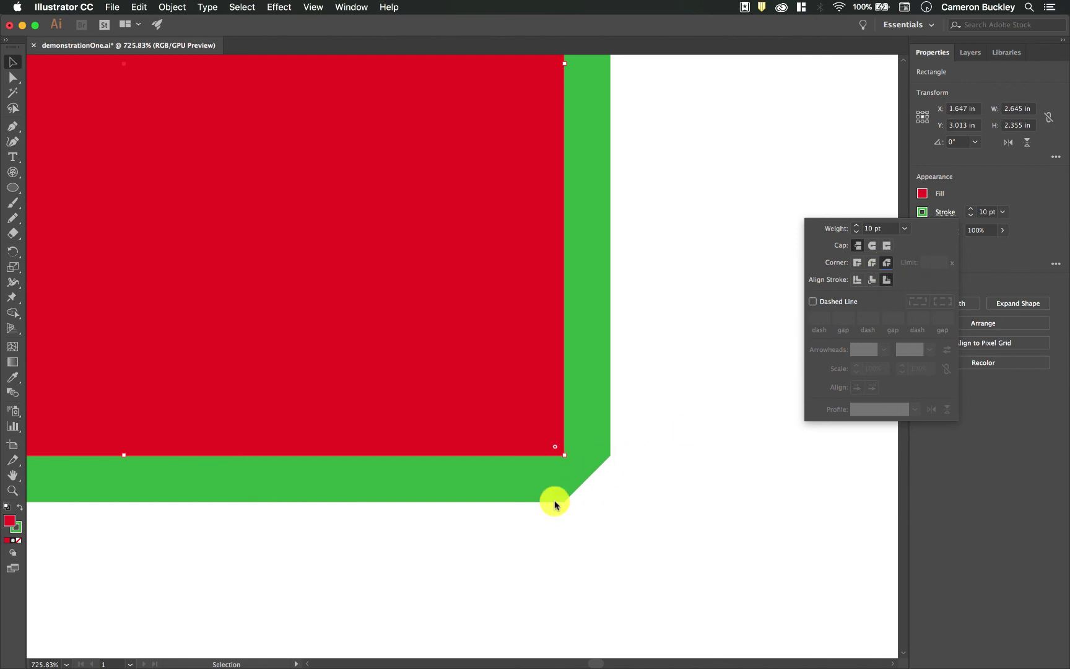
click(860, 264)
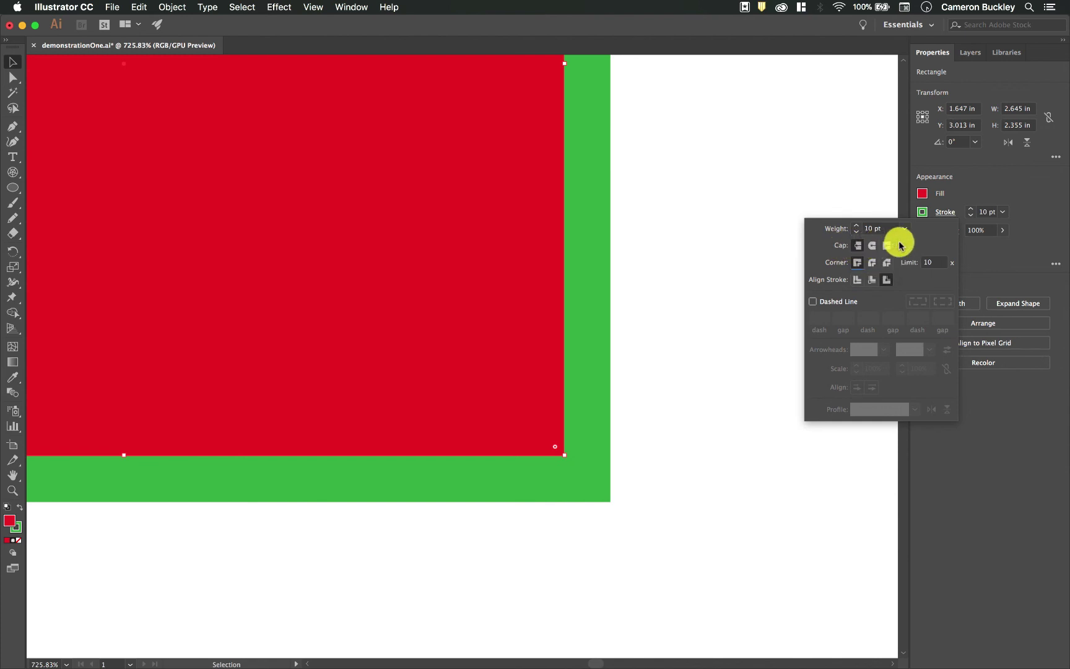
Step: Draw a nearly vertical line segment about 0.97 in long beside the rectangle's lower-right corner
click(14, 179)
click(13, 175)
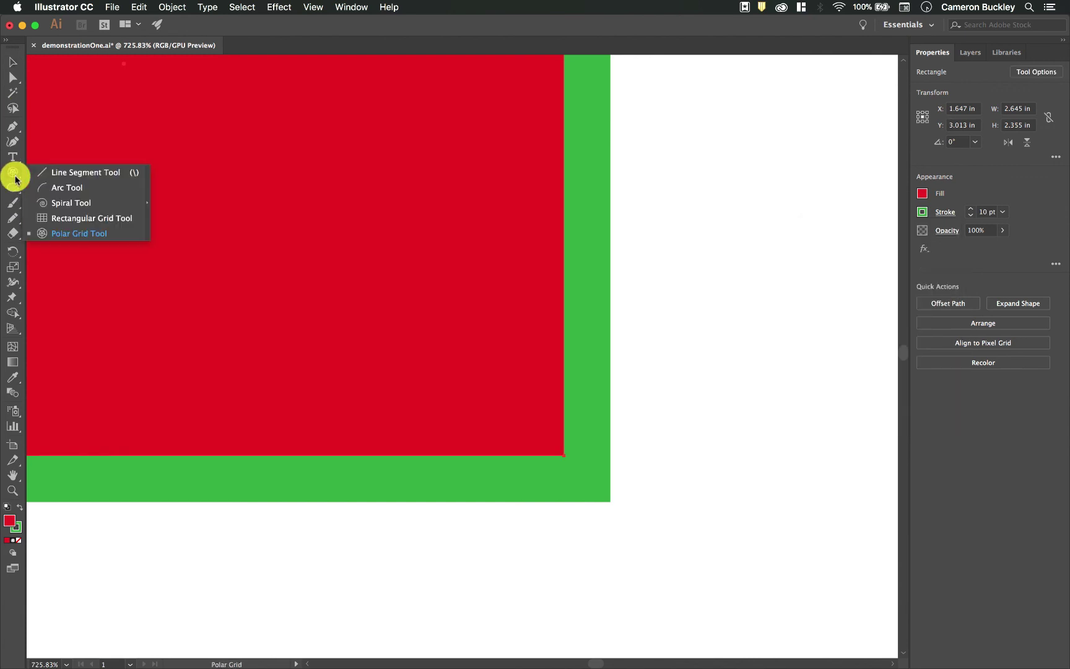
click(36, 177)
drag(761, 196, 757, 520)
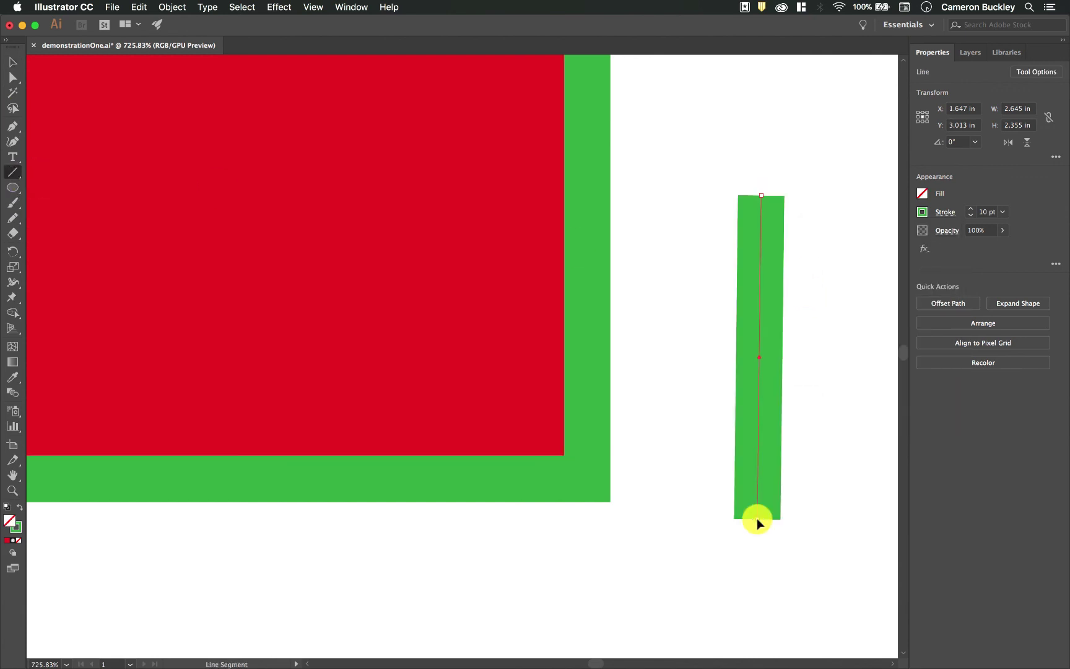
Step: Try the round and projecting caps on the ends of the nearly vertical line and return to the butt cap
click(945, 212)
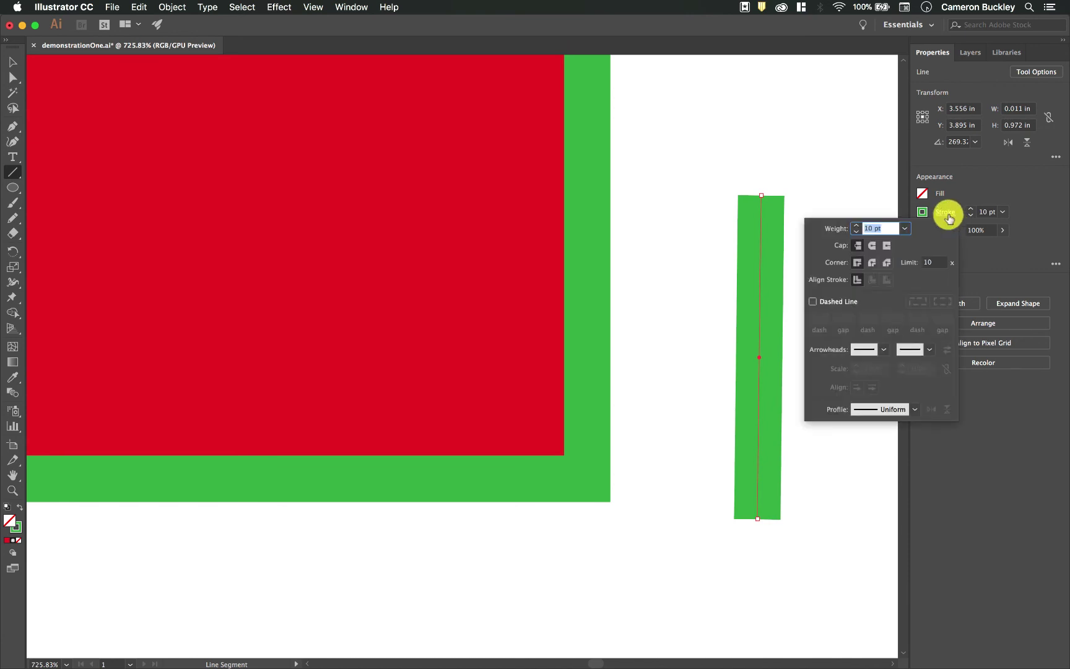
click(872, 246)
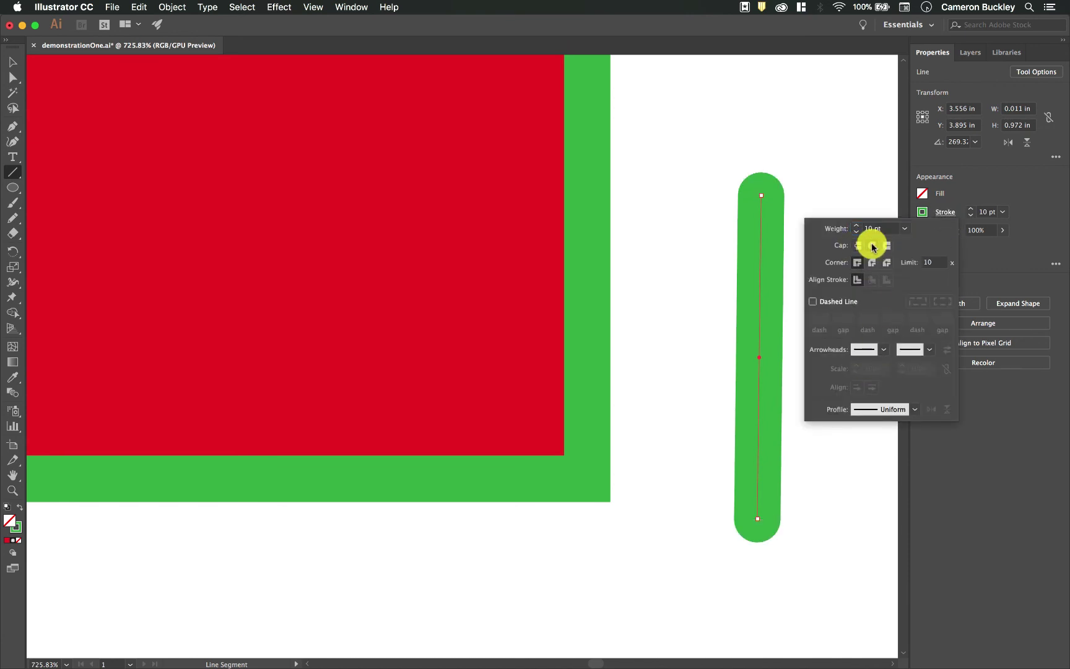
click(873, 247)
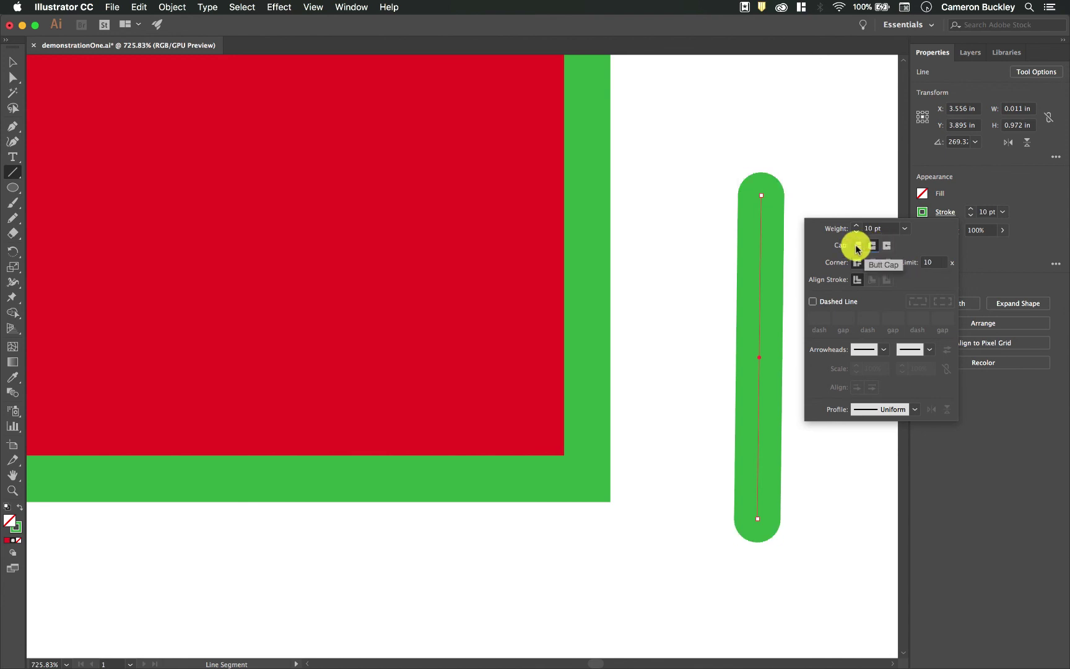
click(887, 245)
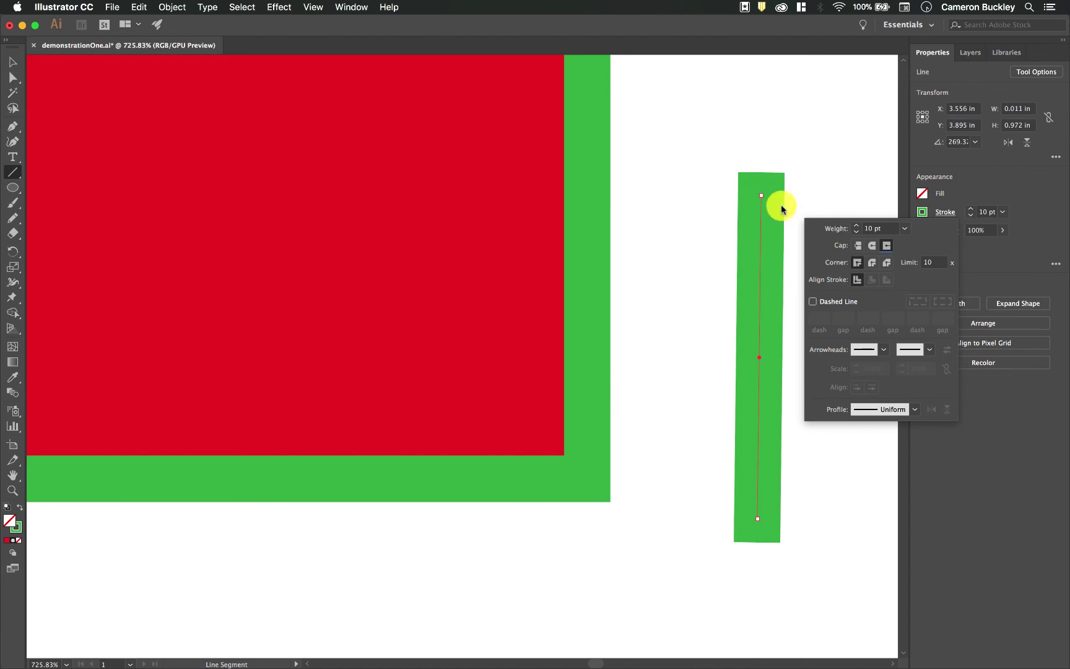
click(858, 245)
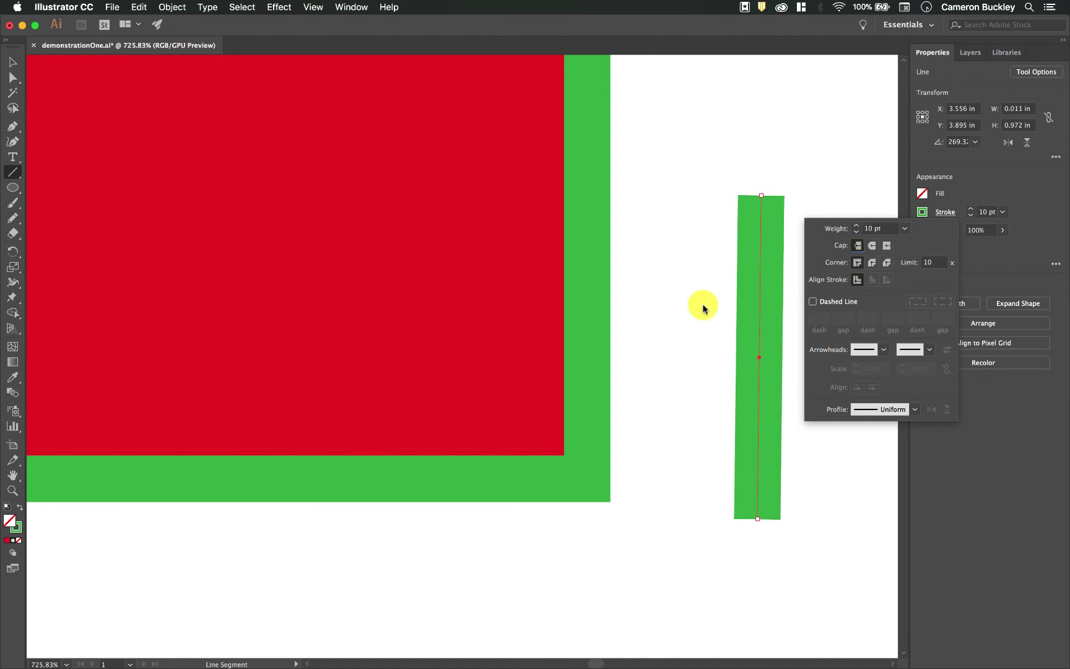
Step: Add the Arrow 1 arrowhead to the start of the nearly vertical line
click(874, 350)
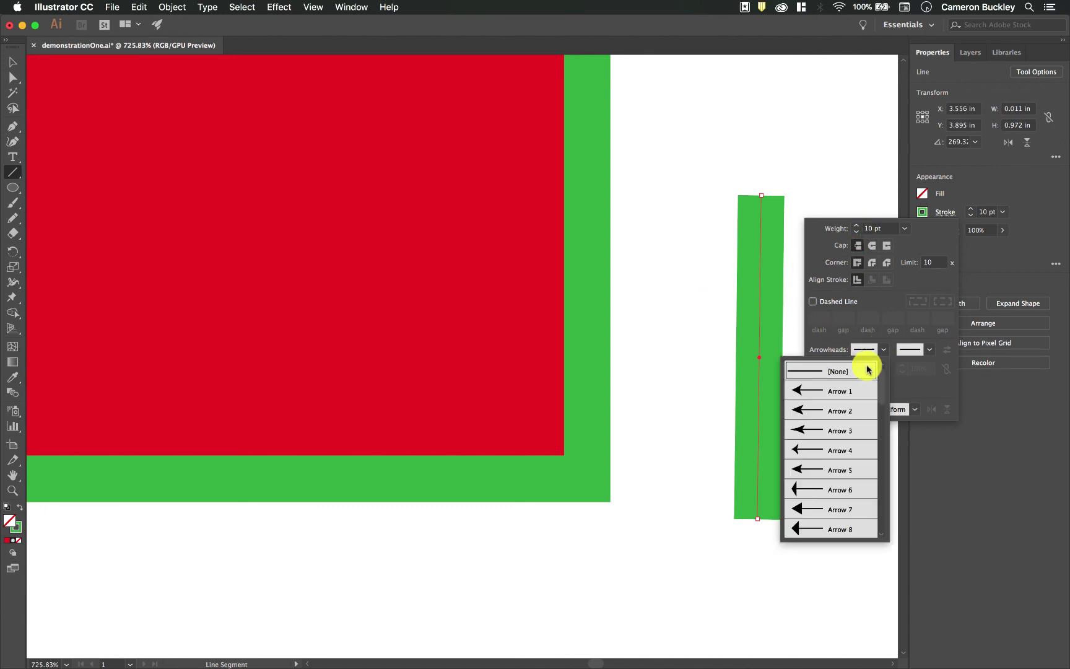
click(855, 395)
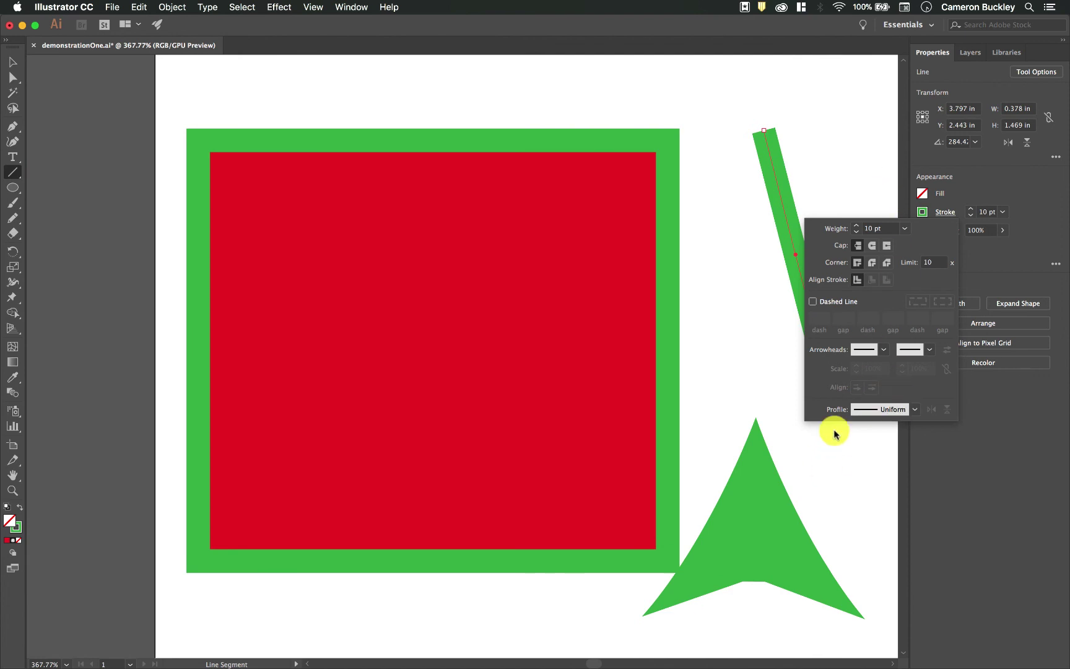
Step: Try several tapered and curved width profiles on the slanted line beside the rectangle and return it to Uniform
click(885, 409)
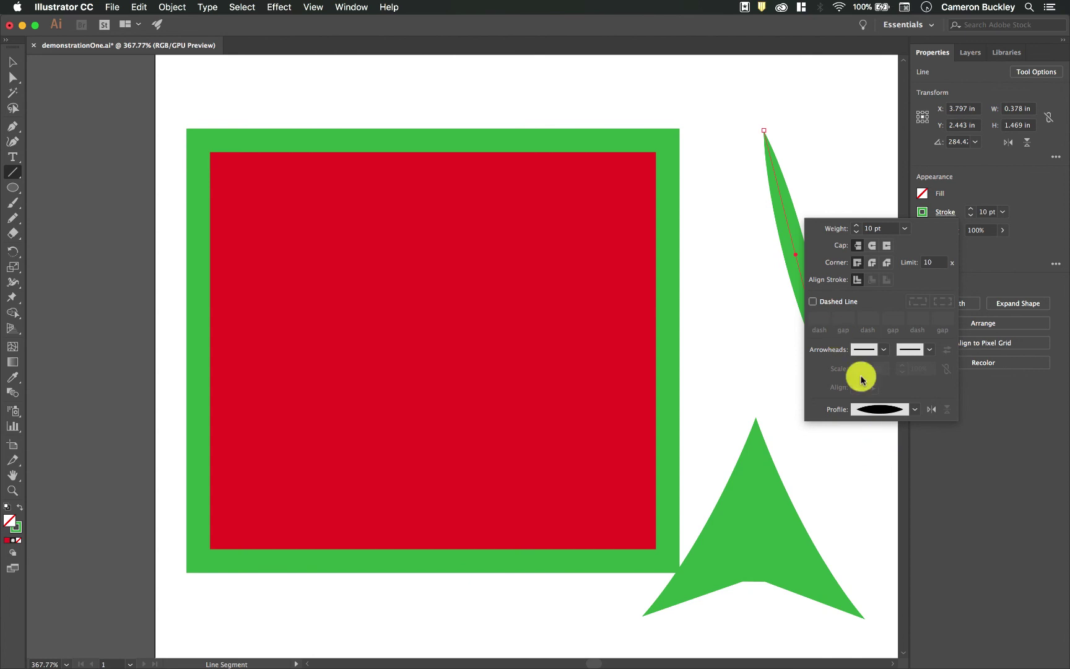
key(v)
click(945, 212)
click(905, 411)
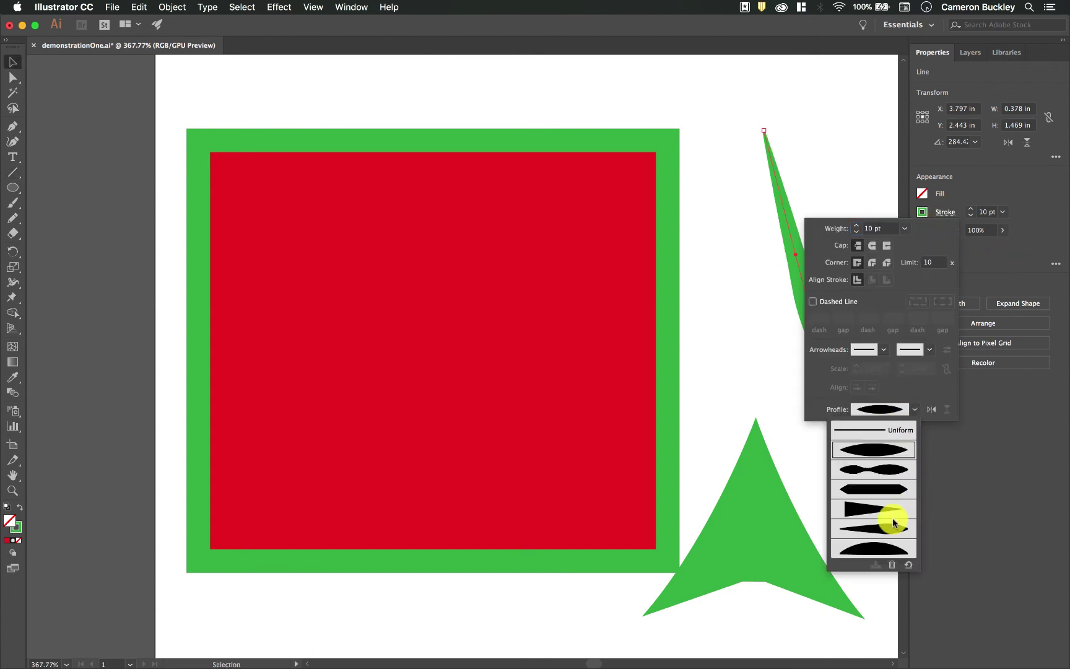
click(893, 526)
click(898, 409)
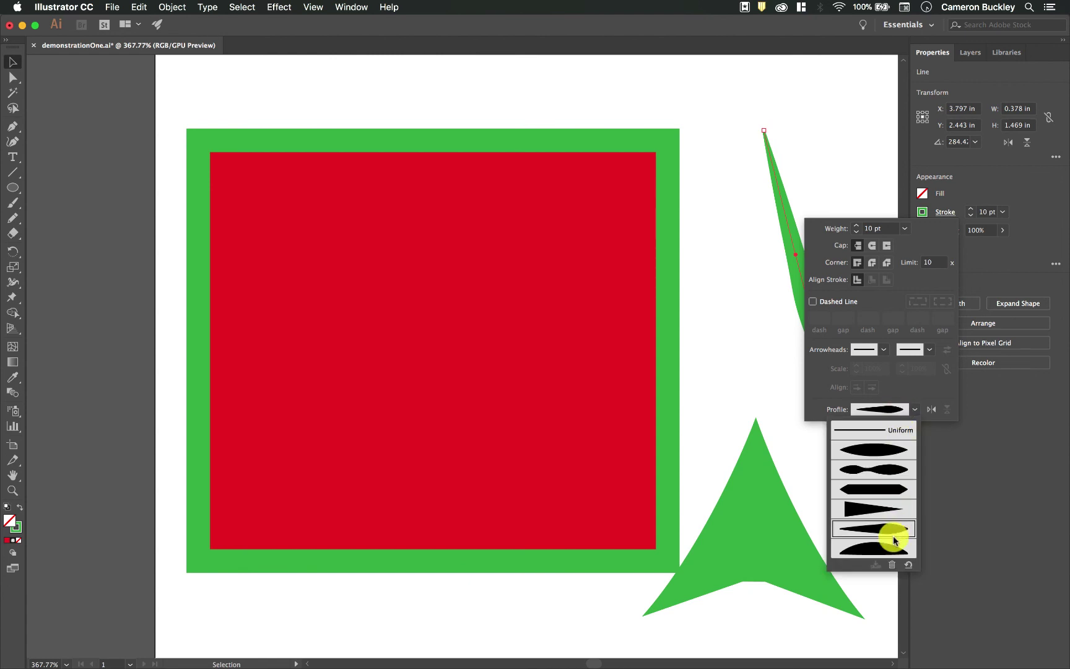
click(893, 544)
click(895, 410)
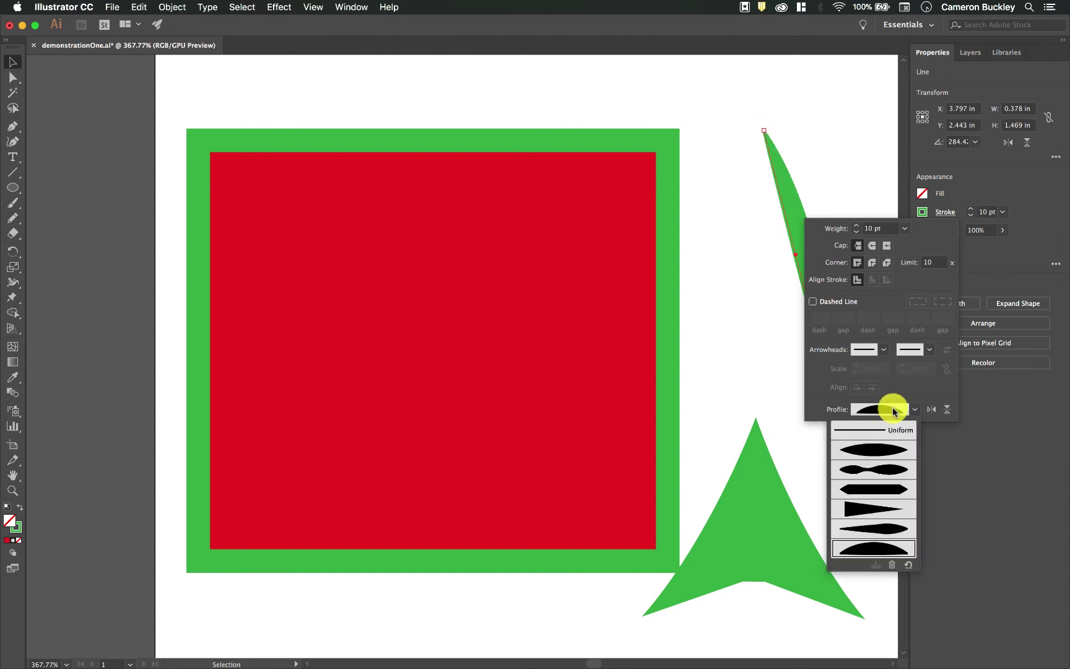
click(887, 430)
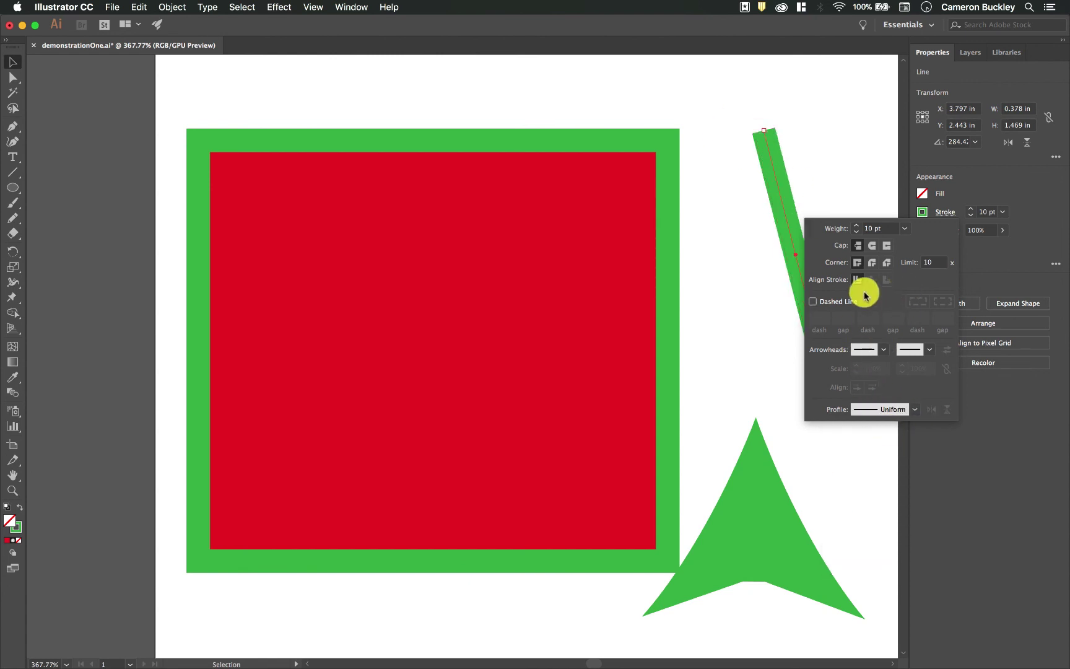
Step: Make the slanted line dashed with 12 pt dashes, trying the round cap before returning to the butt cap
click(823, 304)
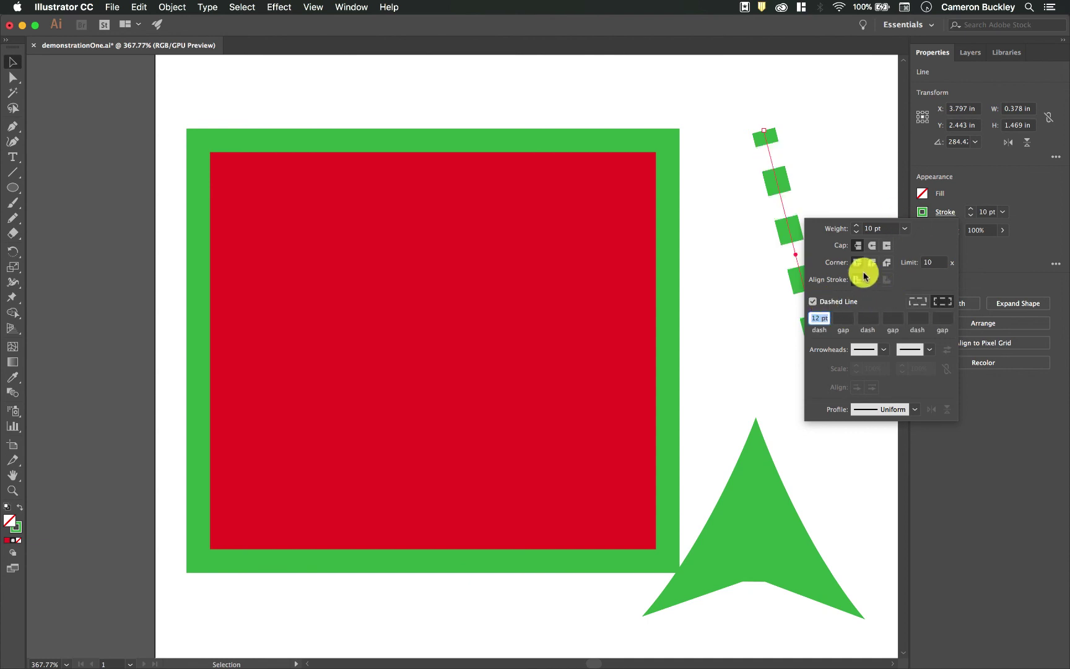
click(873, 249)
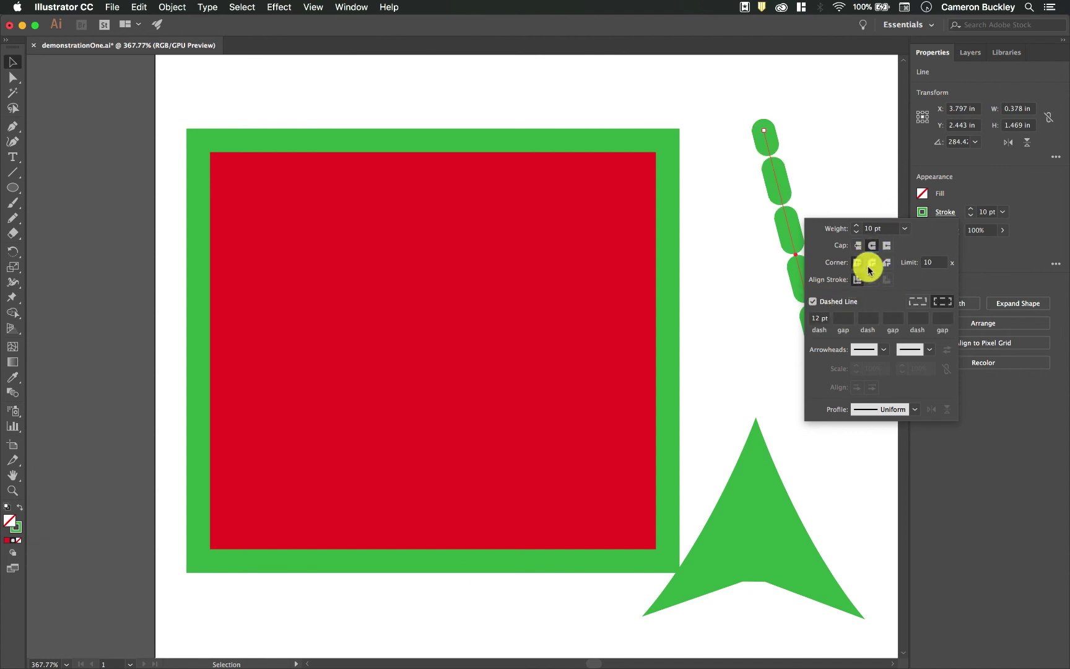
click(858, 245)
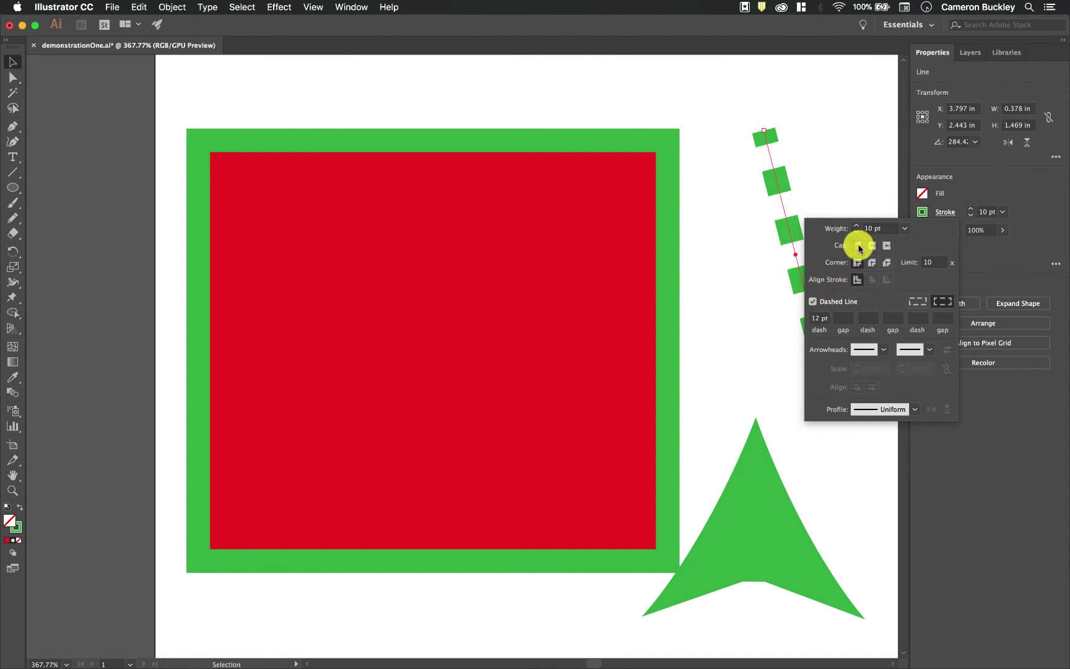
Step: Make the red rectangle's stroke a dashed line with 12 pt dashes
click(949, 213)
click(826, 301)
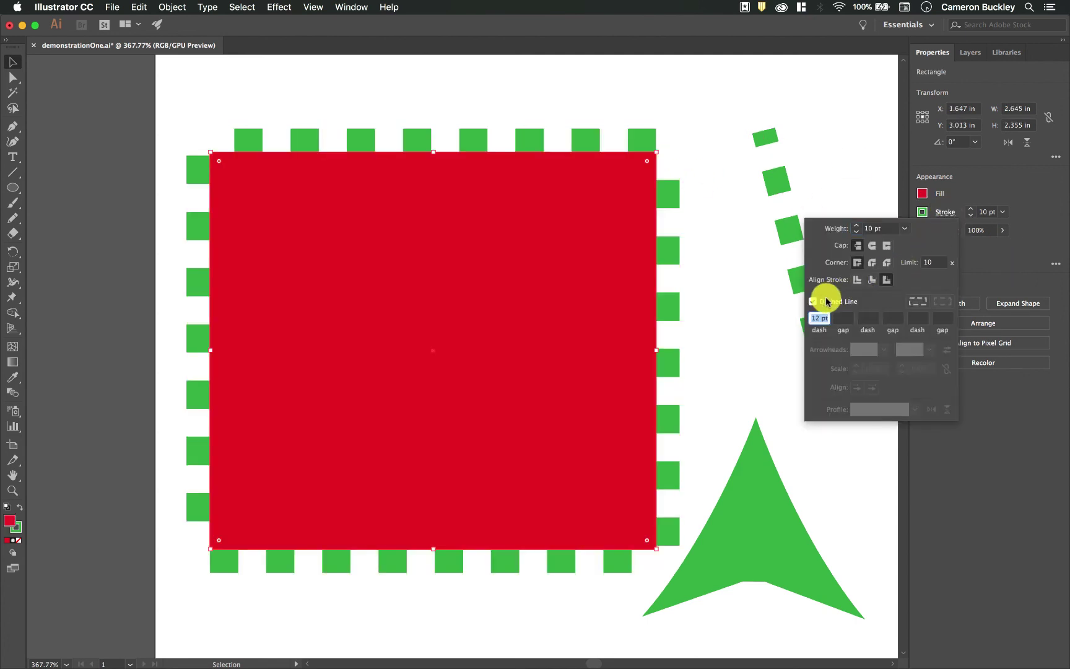
Step: Try thinner weights for the rectangle's dashed stroke and bring it back to 10 pt
click(971, 215)
click(971, 214)
click(972, 215)
click(971, 214)
click(970, 210)
click(971, 210)
click(970, 210)
click(970, 210)
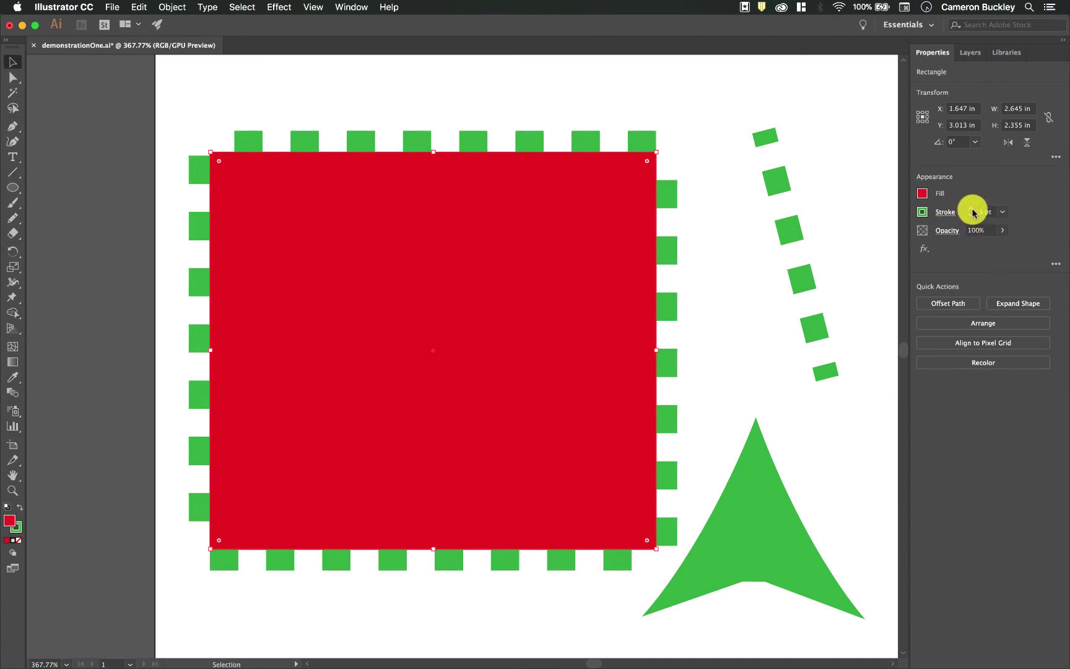
click(970, 210)
click(970, 210)
Step: Try aligning the rectangle's dashed stroke to the inside of its path and set it back to the outside
click(945, 213)
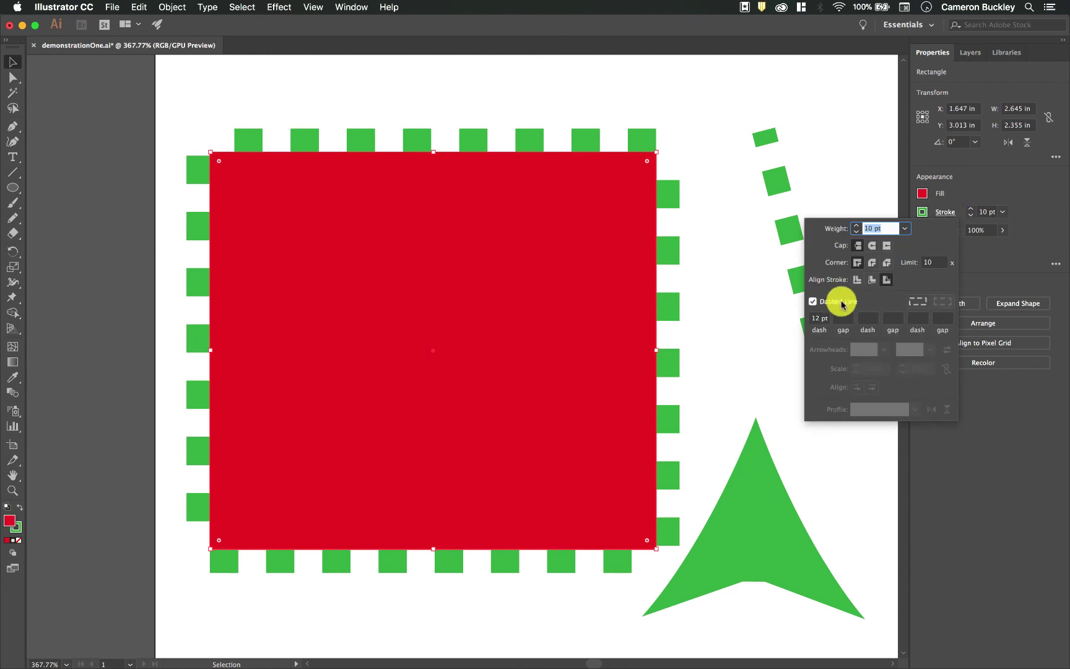
click(872, 280)
click(878, 281)
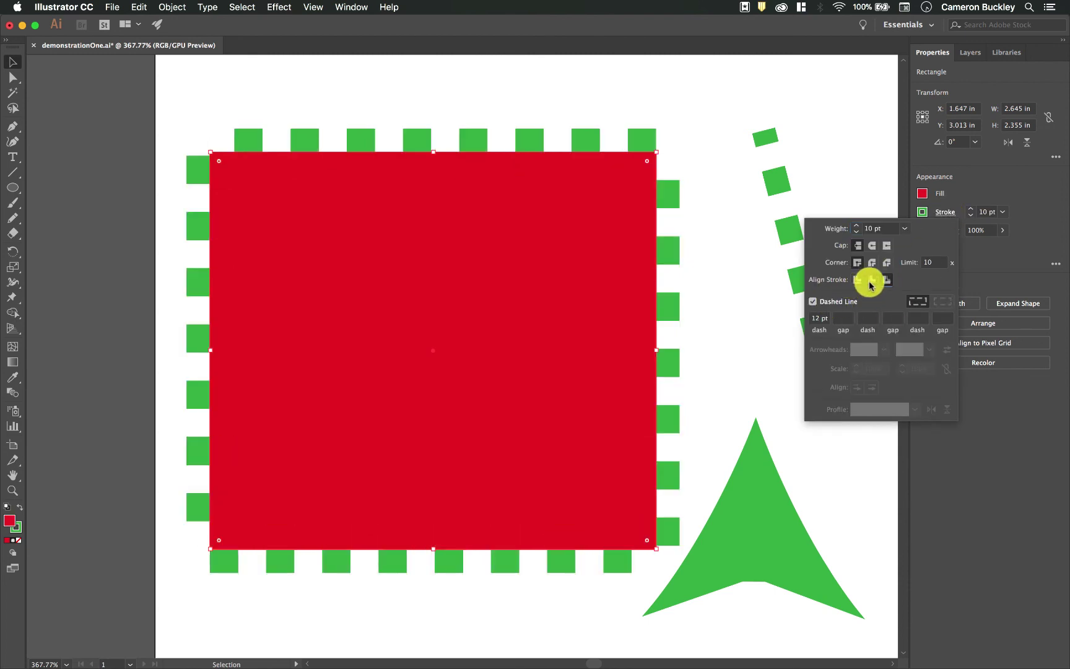